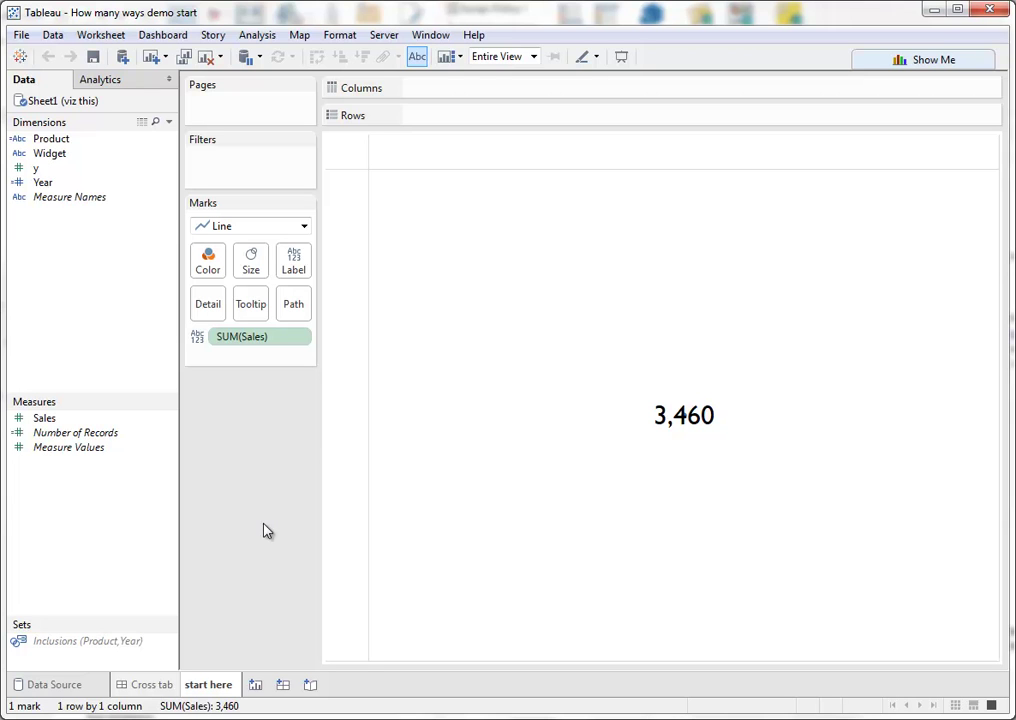
Put SUM(Sales) on Rows and Year on Columns to draw a ten-year sales line for 2005–2014.
{"action": "left_click_drag", "start_coordinate": [275, 337], "coordinate": [338, 287]}
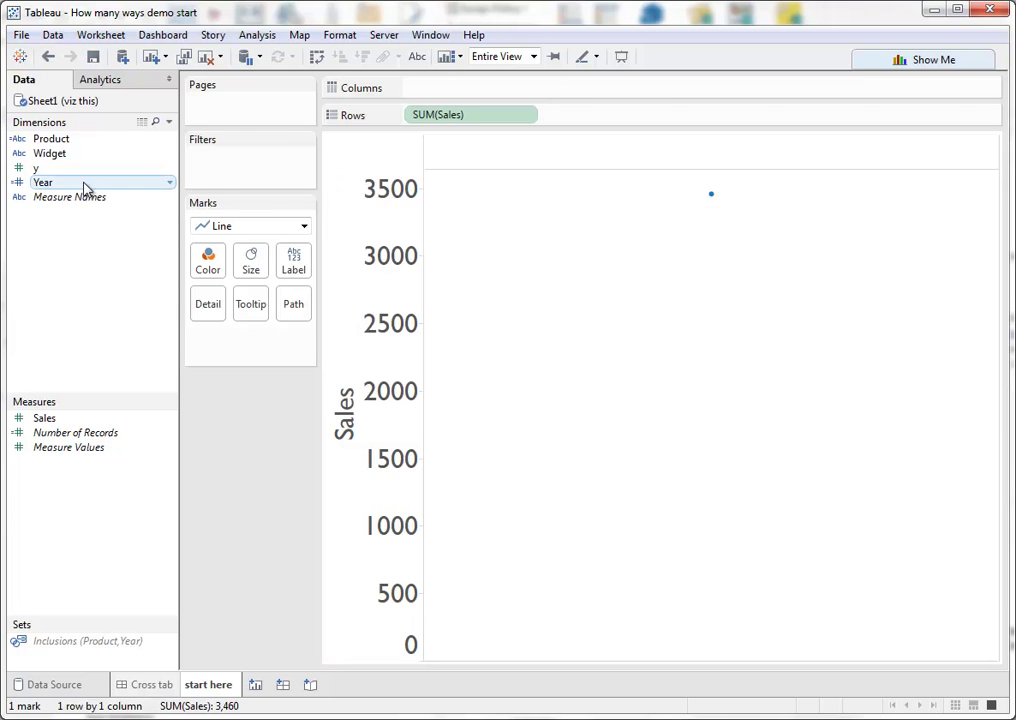
{"action": "left_click_drag", "start_coordinate": [72, 189], "coordinate": [437, 90]}
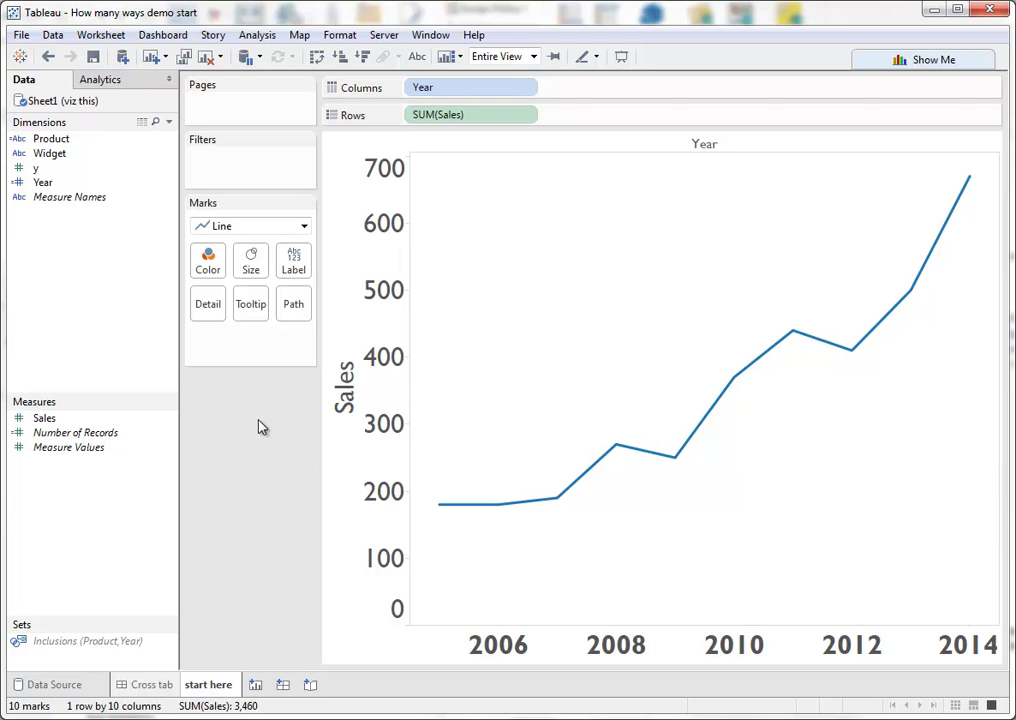
{"action": "left_click", "coordinate": [66, 146]}
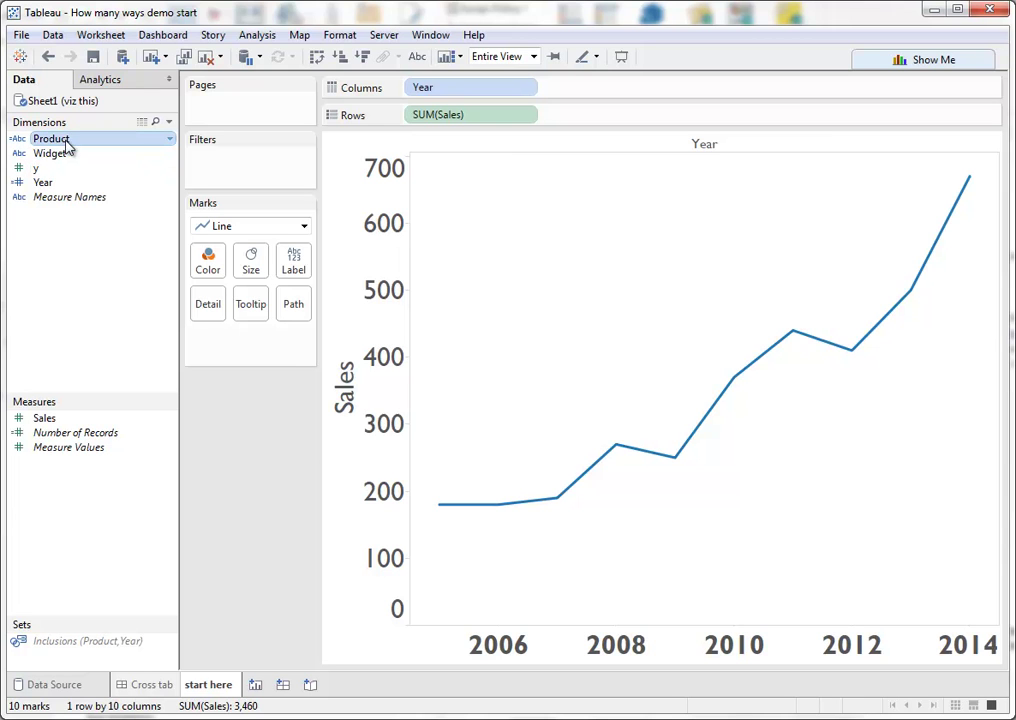
Break Sales out by Product, ending with A and B as blue and orange lines via Color.
{"action": "left_click_drag", "start_coordinate": [66, 146], "coordinate": [409, 92]}
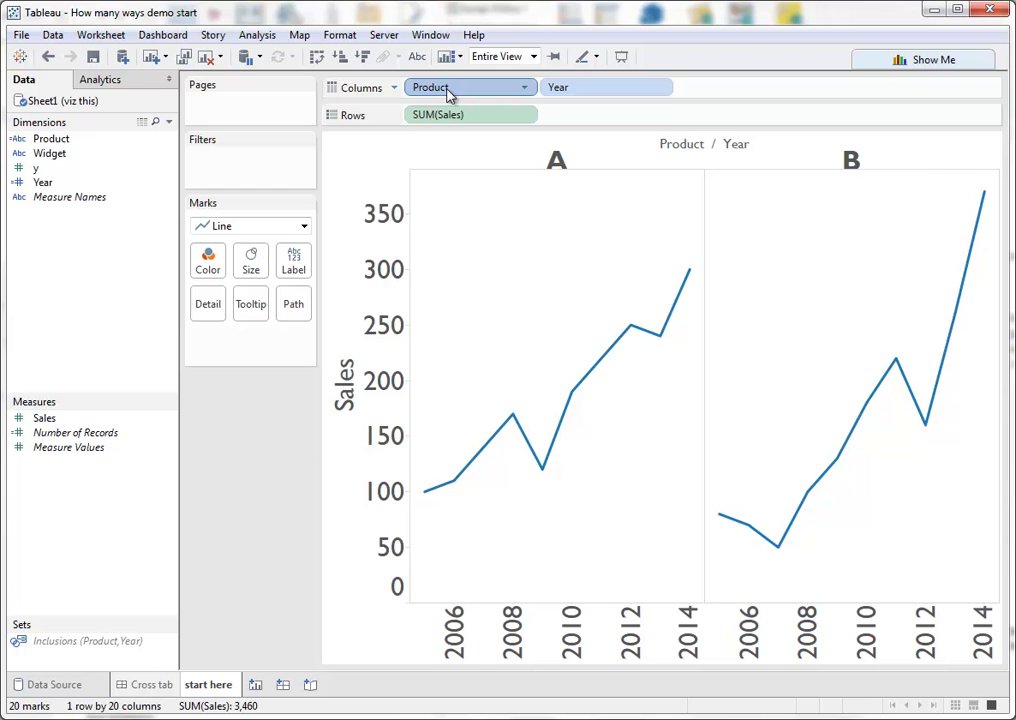
{"action": "left_click_drag", "start_coordinate": [448, 93], "coordinate": [424, 120]}
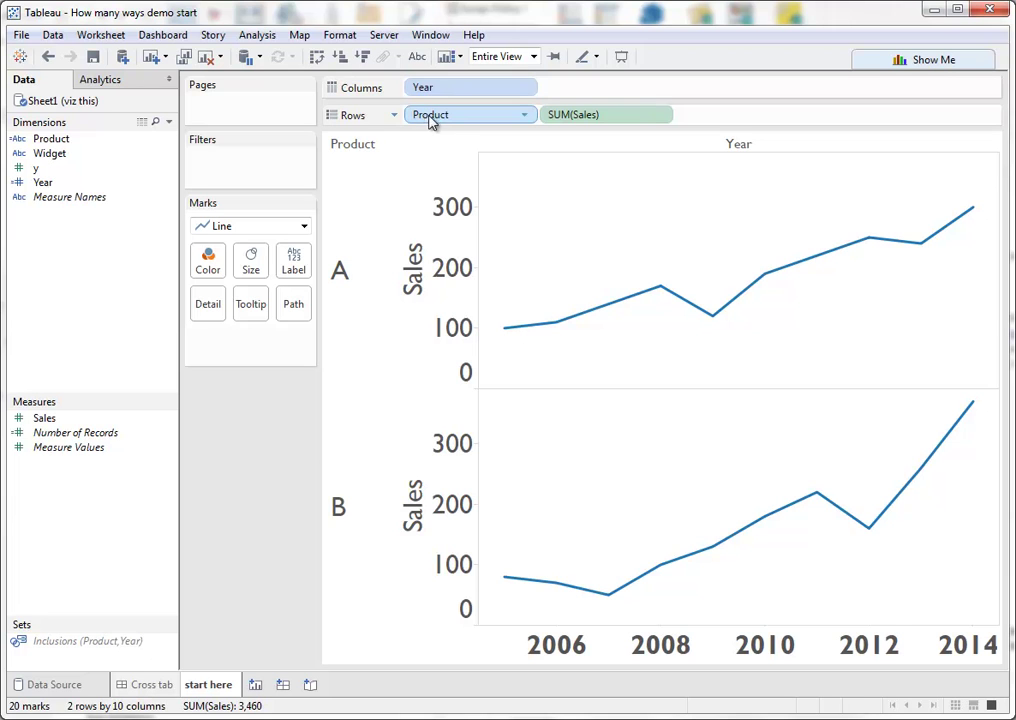
{"action": "left_click_drag", "start_coordinate": [437, 124], "coordinate": [210, 265]}
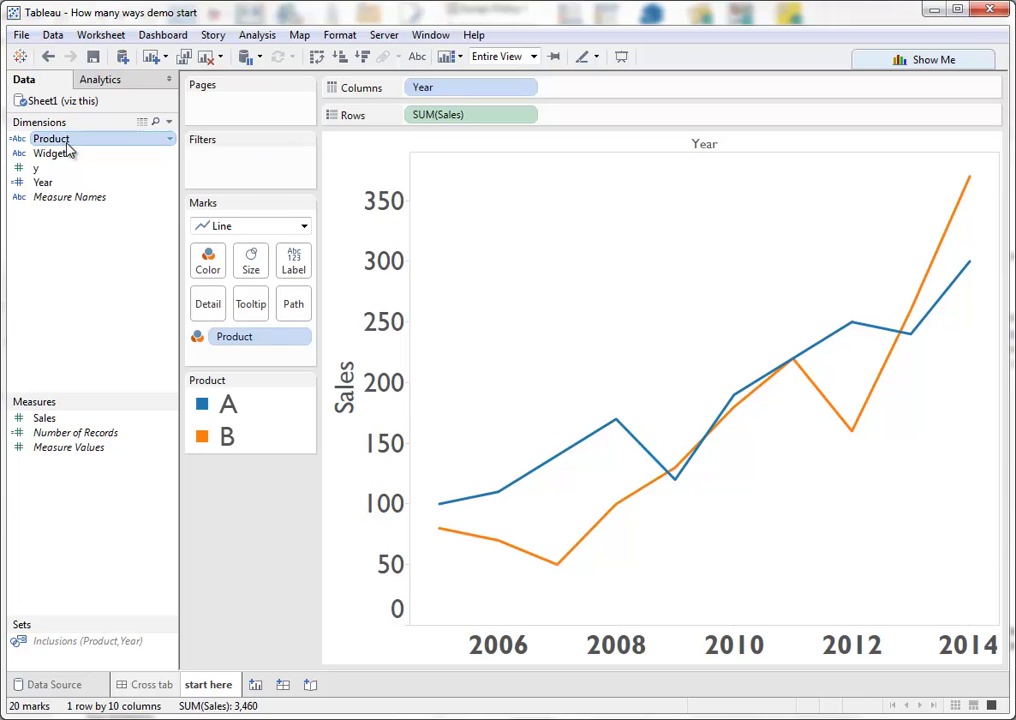
Add Product to the Label card so each line ends with its A or B label.
{"action": "left_click_drag", "start_coordinate": [55, 140], "coordinate": [296, 275]}
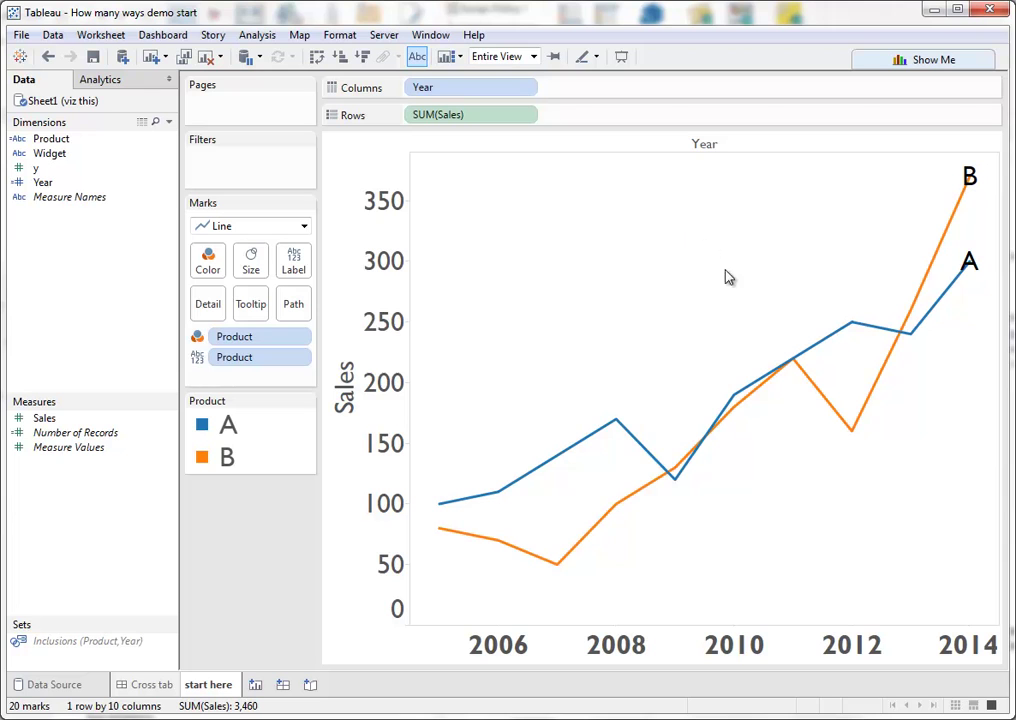
{"action": "mouse_move", "coordinate": [855, 443]}
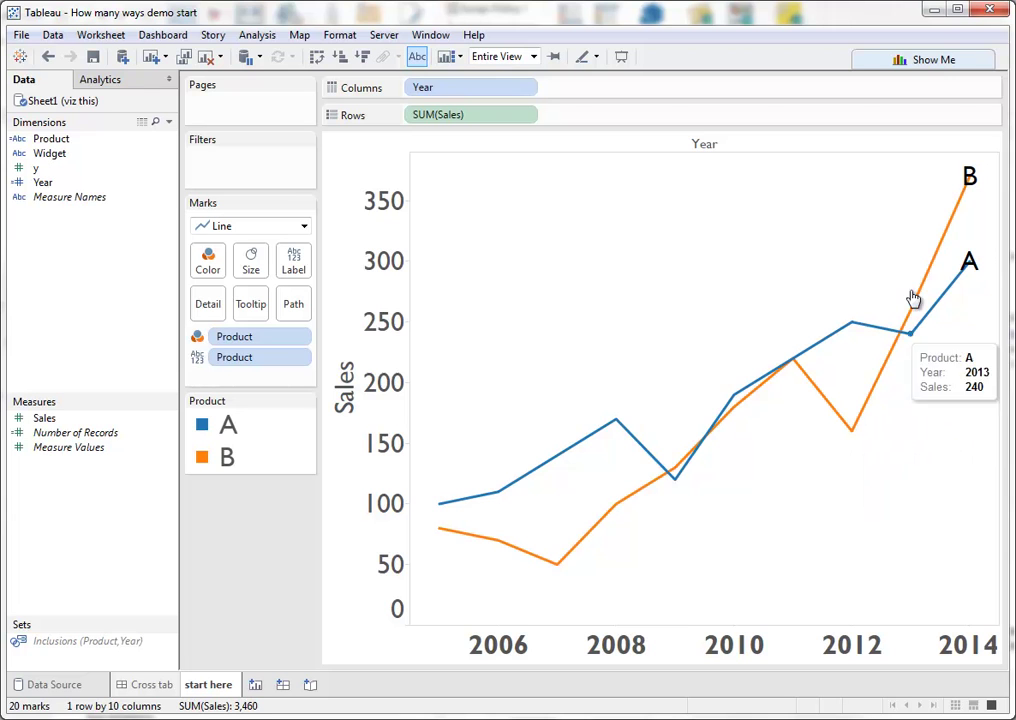
{"action": "mouse_move", "coordinate": [968, 188]}
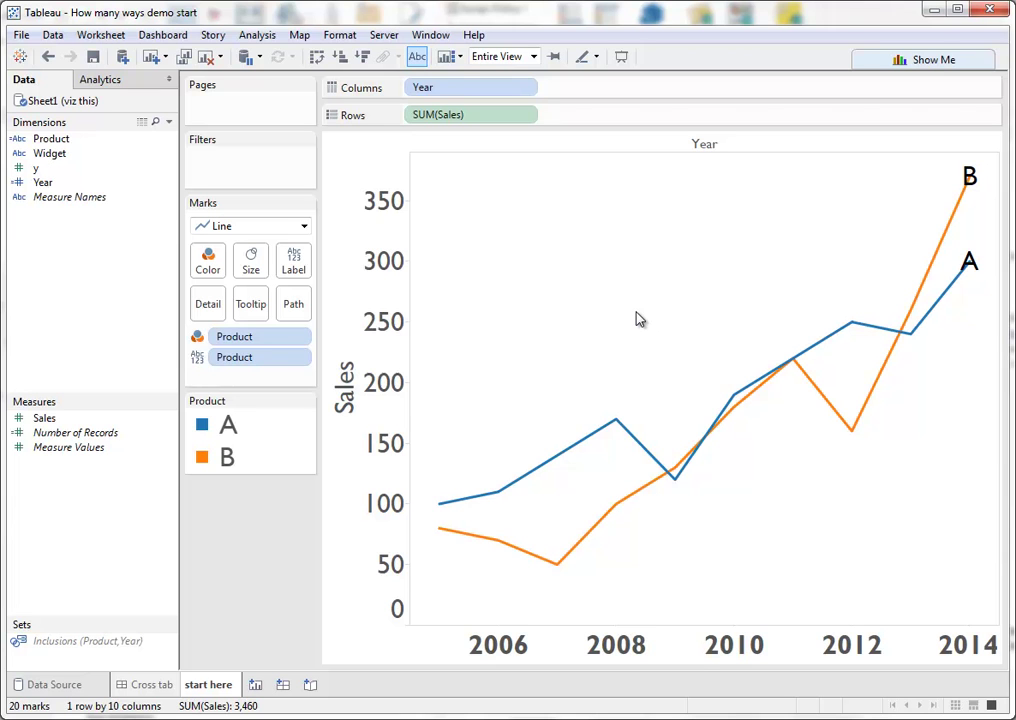
{"action": "mouse_move", "coordinate": [44, 418]}
{"action": "left_mouse_down"}
{"action": "mouse_move", "coordinate": [272, 336]}
{"action": "mouse_move", "coordinate": [537, 178]}
{"action": "mouse_move", "coordinate": [585, 118]}
{"action": "left_mouse_up"}
{"action": "left_click", "coordinate": [660, 116]}
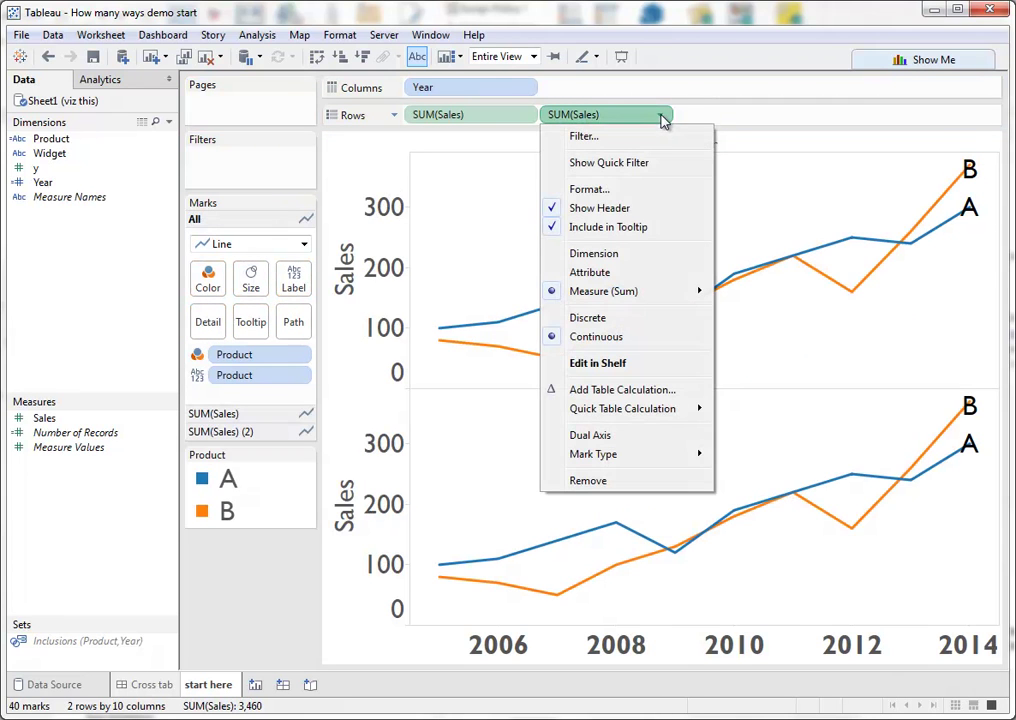
{"action": "mouse_move", "coordinate": [658, 410]}
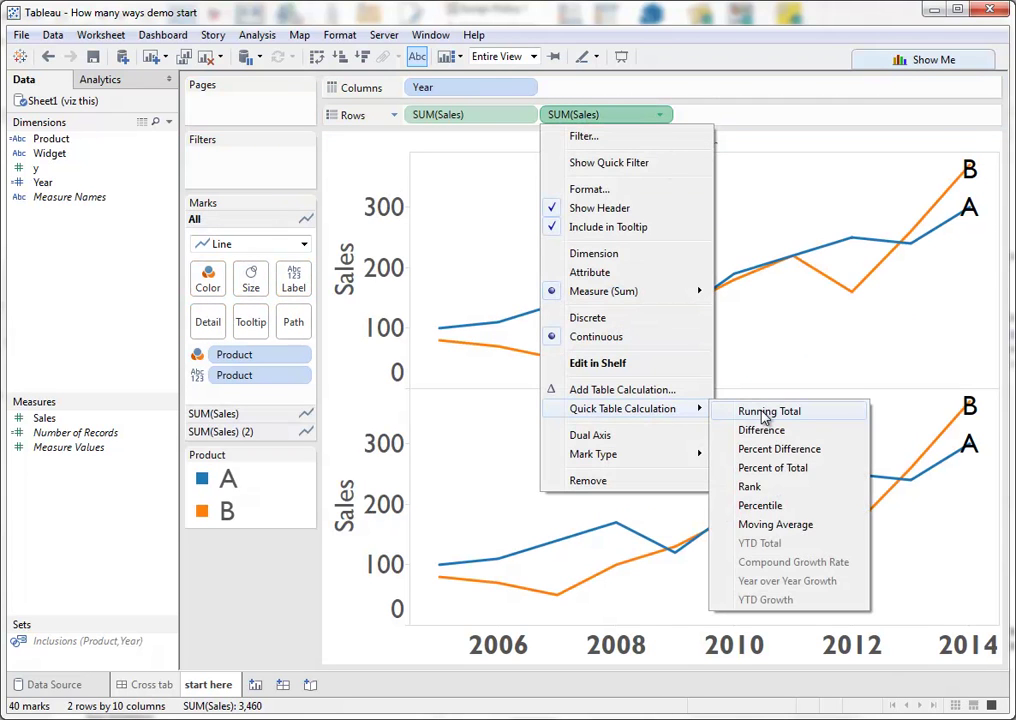
{"action": "left_click", "coordinate": [758, 414]}
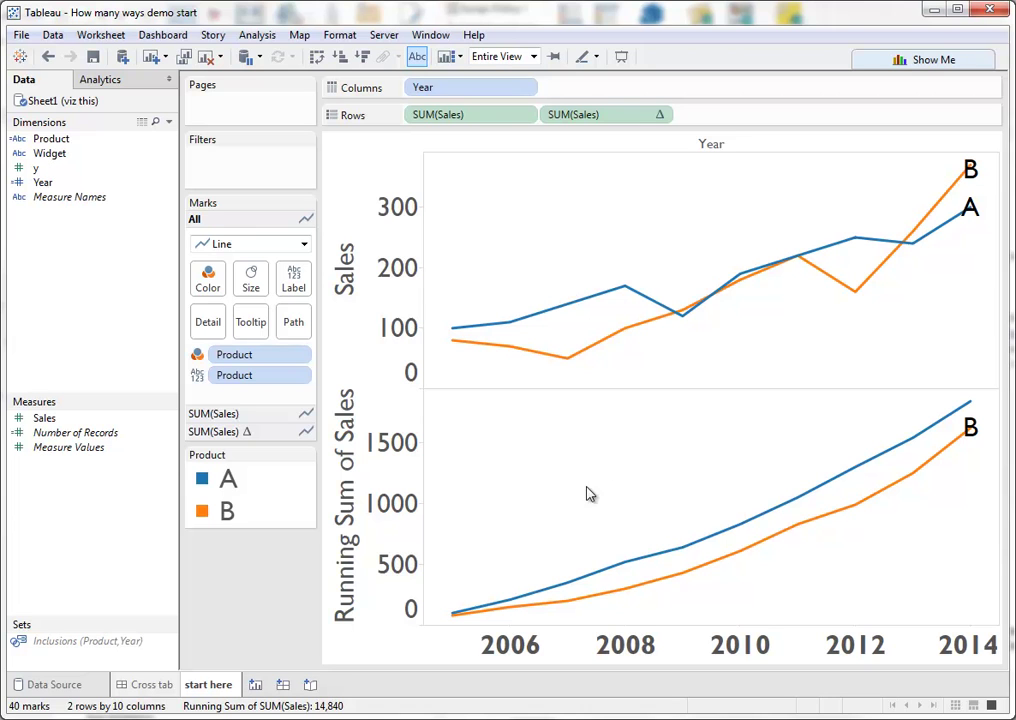
{"action": "left_click", "coordinate": [378, 512]}
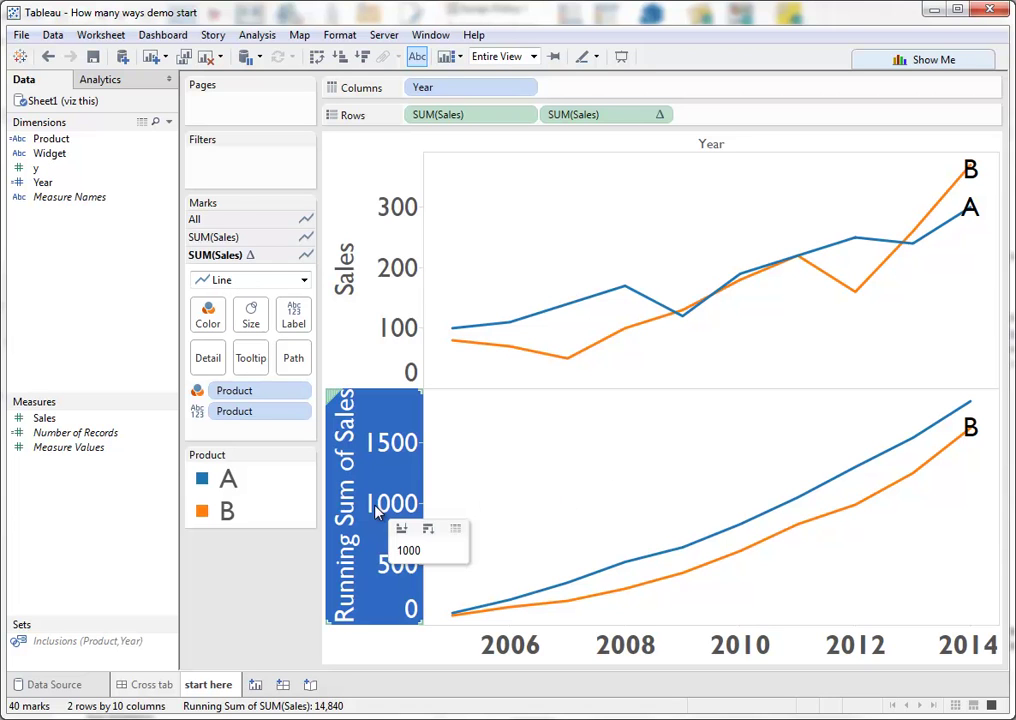
{"action": "left_click", "coordinate": [485, 483]}
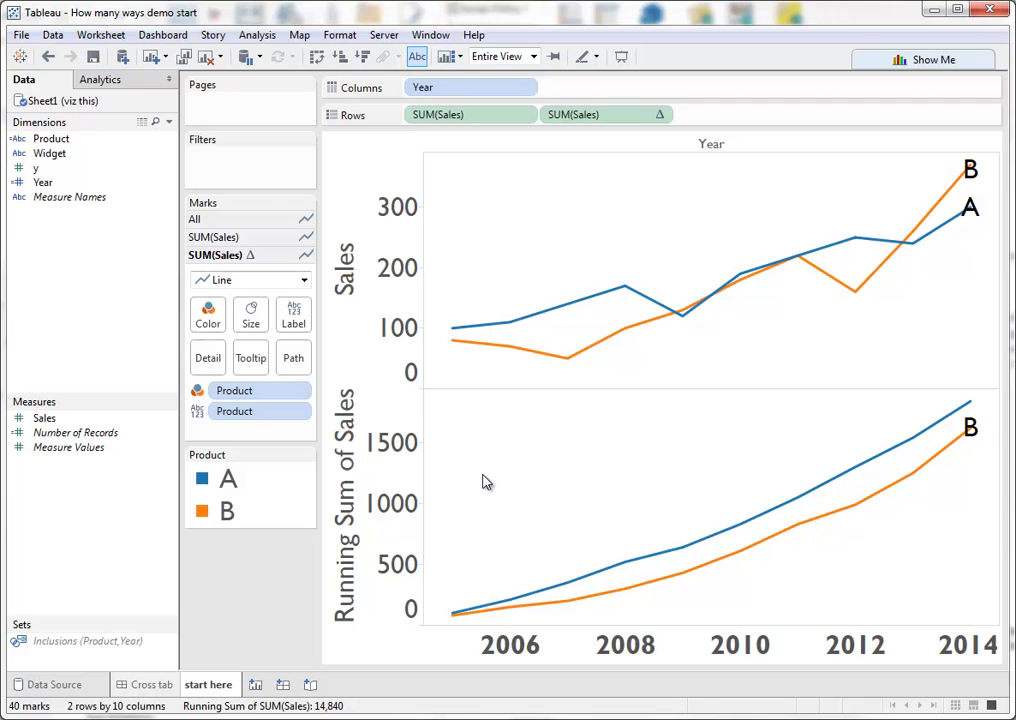
{"action": "left_click", "coordinate": [365, 502]}
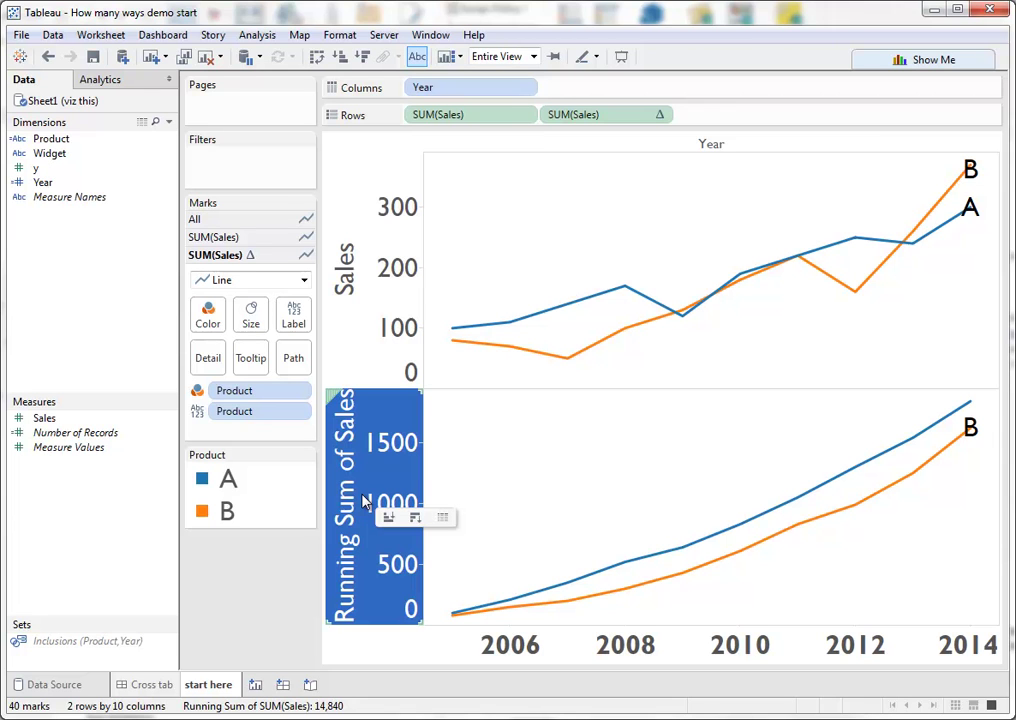
{"action": "left_click", "coordinate": [583, 177]}
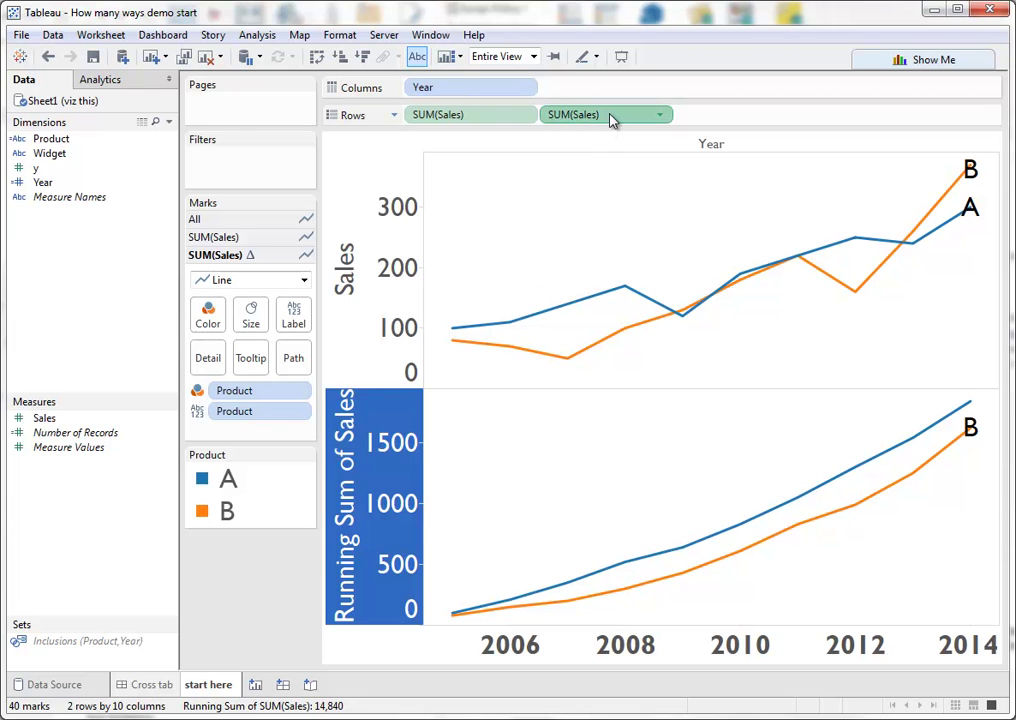
{"action": "left_click_drag", "start_coordinate": [612, 119], "coordinate": [279, 574]}
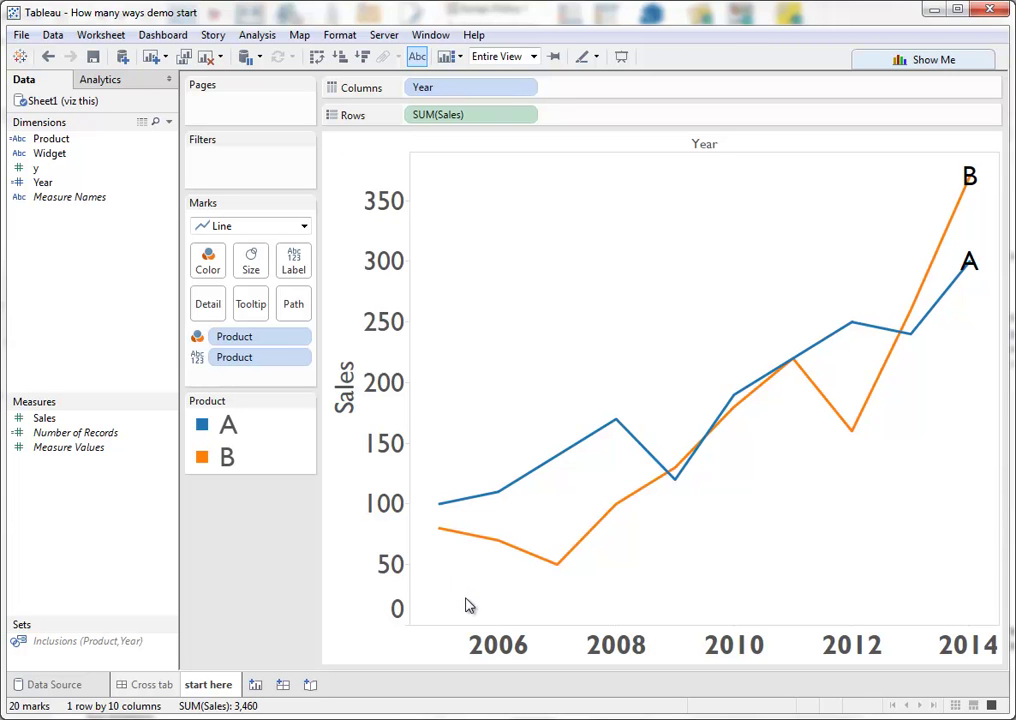
Exclude the 2006–2013 marks so each product line runs straight from 2005 to 2014.
{"action": "left_click_drag", "start_coordinate": [465, 597], "coordinate": [937, 204]}
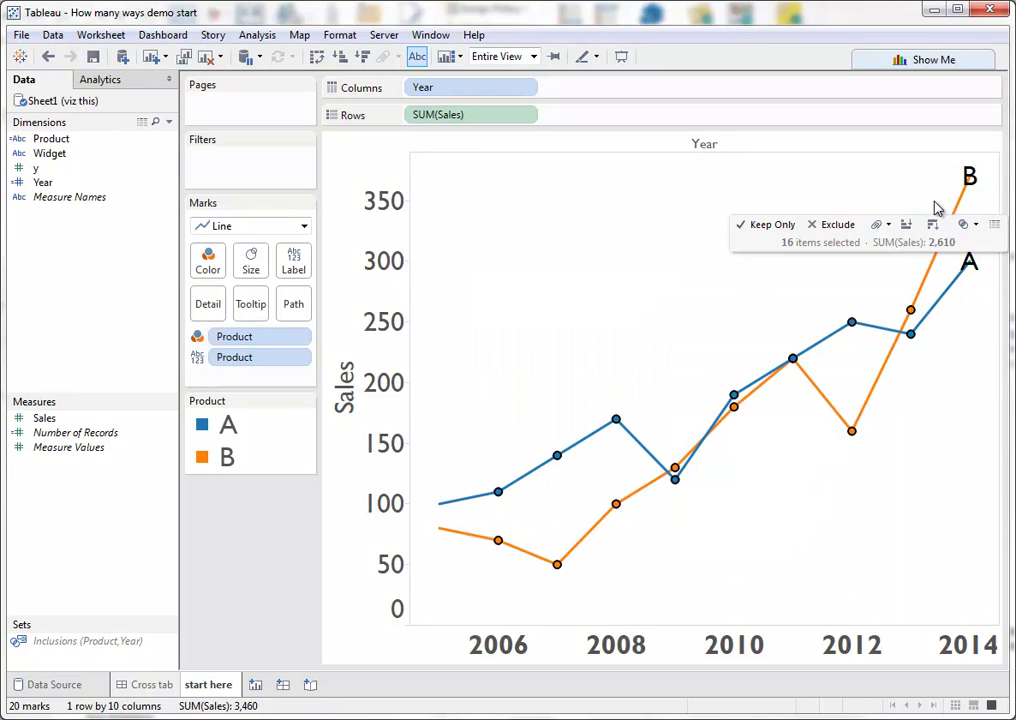
{"action": "left_click", "coordinate": [848, 226]}
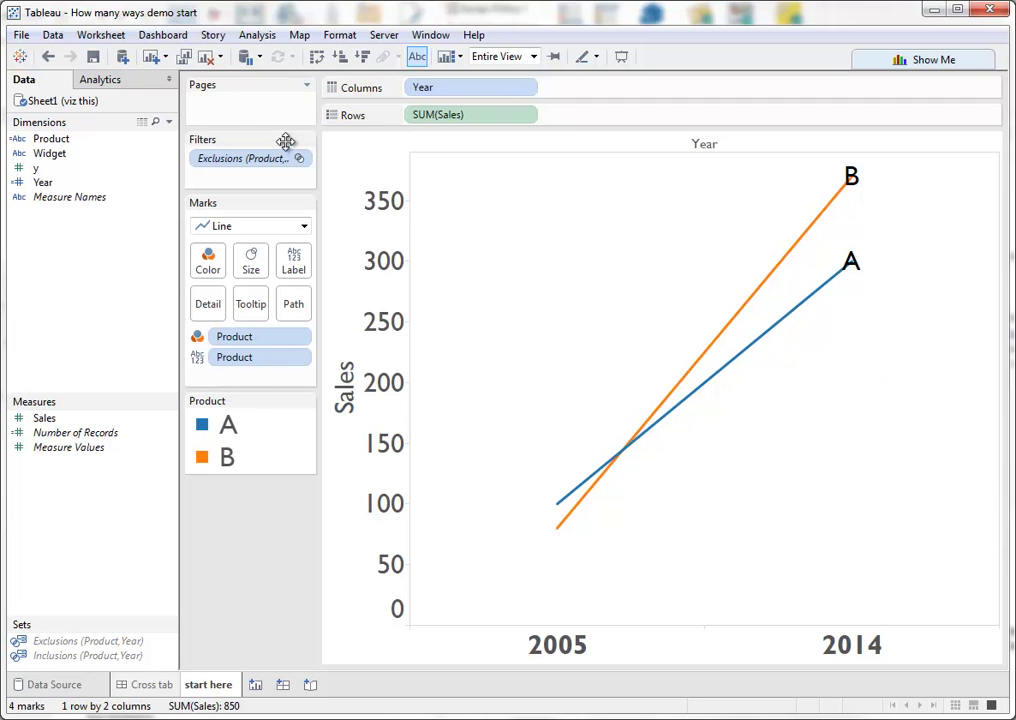
Remove the Exclusions filter and switch the mark type to Area for stacked A/B areas.
{"action": "left_click_drag", "start_coordinate": [256, 162], "coordinate": [251, 535]}
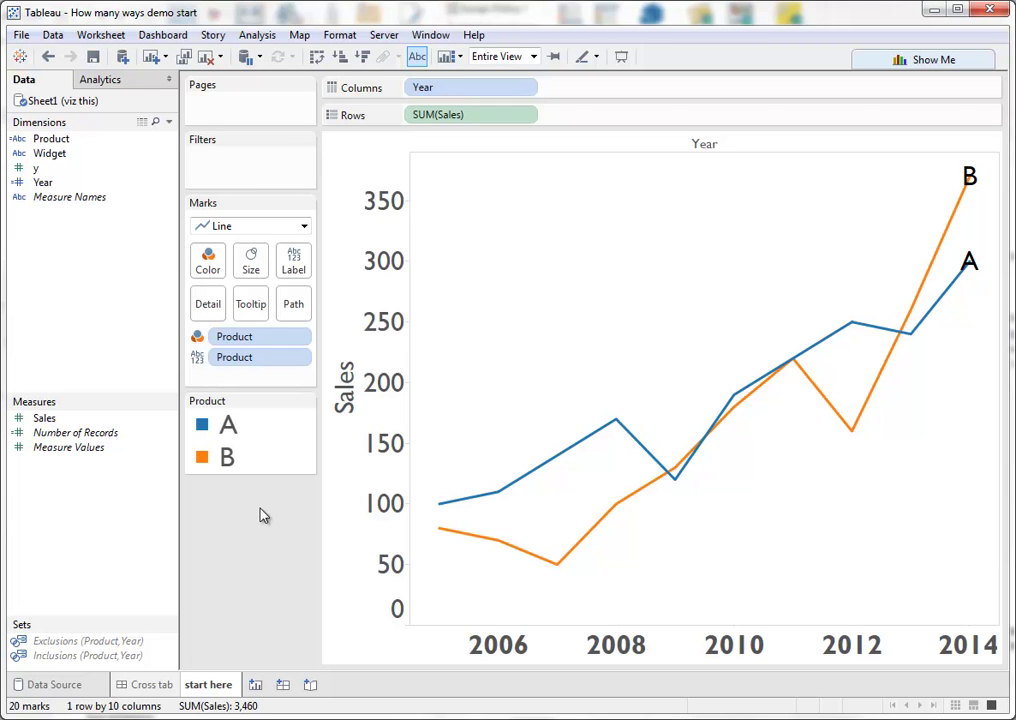
{"action": "left_click", "coordinate": [304, 227]}
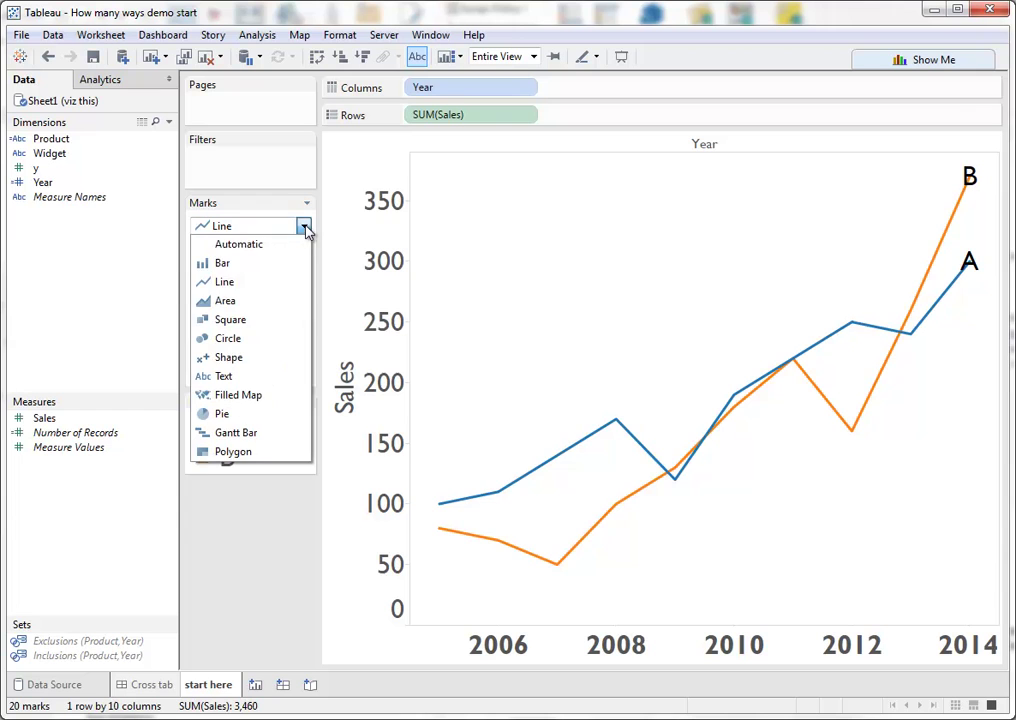
{"action": "left_click", "coordinate": [268, 300]}
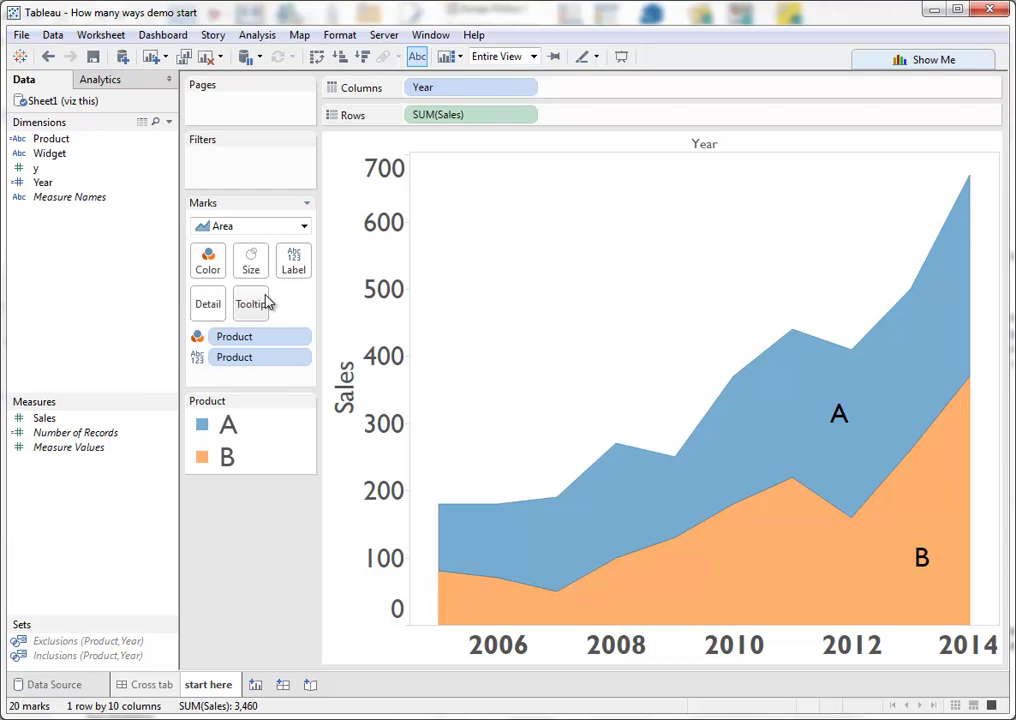
Switch the marks to Bar and add Product after Year on Columns for side-by-side A/B bars.
{"action": "left_click", "coordinate": [304, 226]}
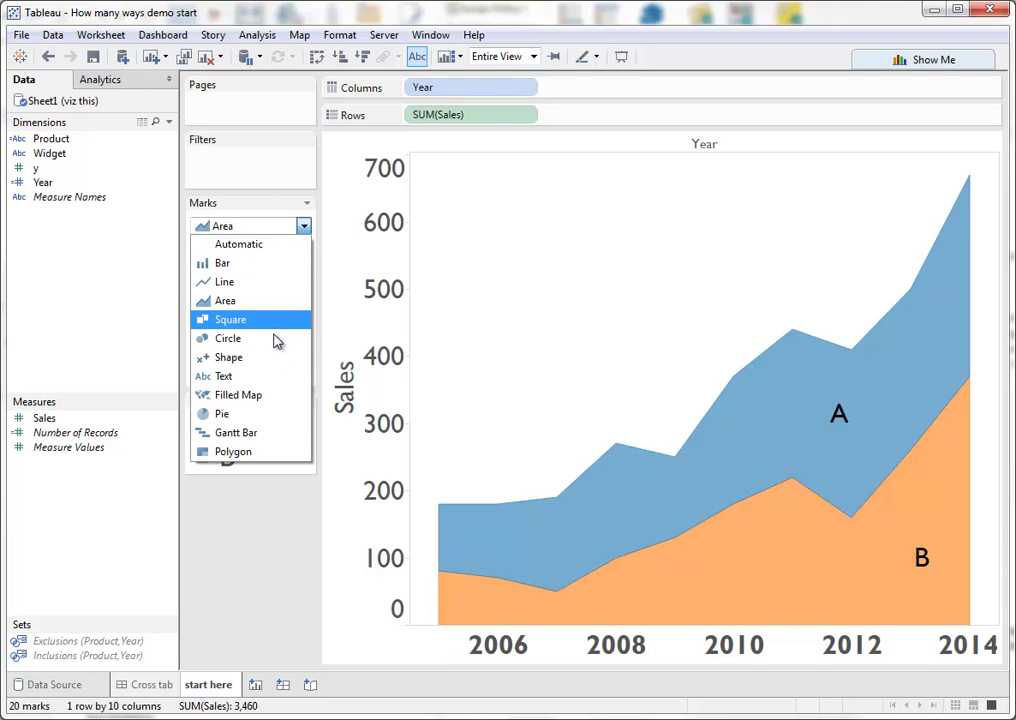
{"action": "left_click", "coordinate": [275, 264]}
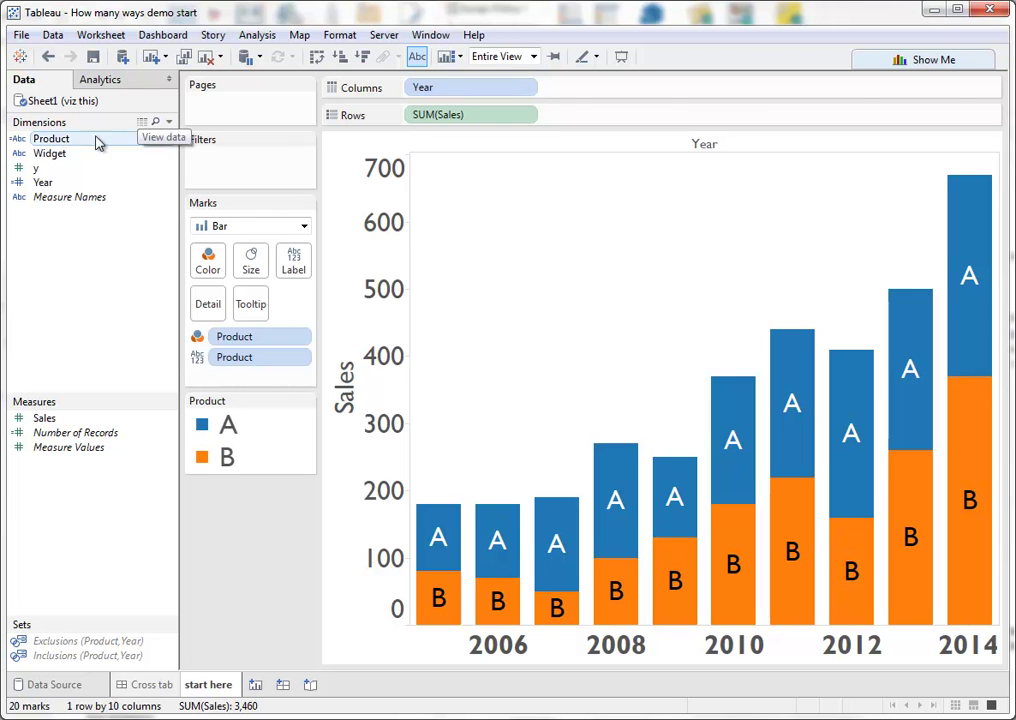
{"action": "mouse_move", "coordinate": [70, 146]}
{"action": "left_mouse_down"}
{"action": "mouse_move", "coordinate": [510, 118]}
{"action": "mouse_move", "coordinate": [540, 86]}
{"action": "mouse_move", "coordinate": [547, 92]}
{"action": "left_mouse_up"}
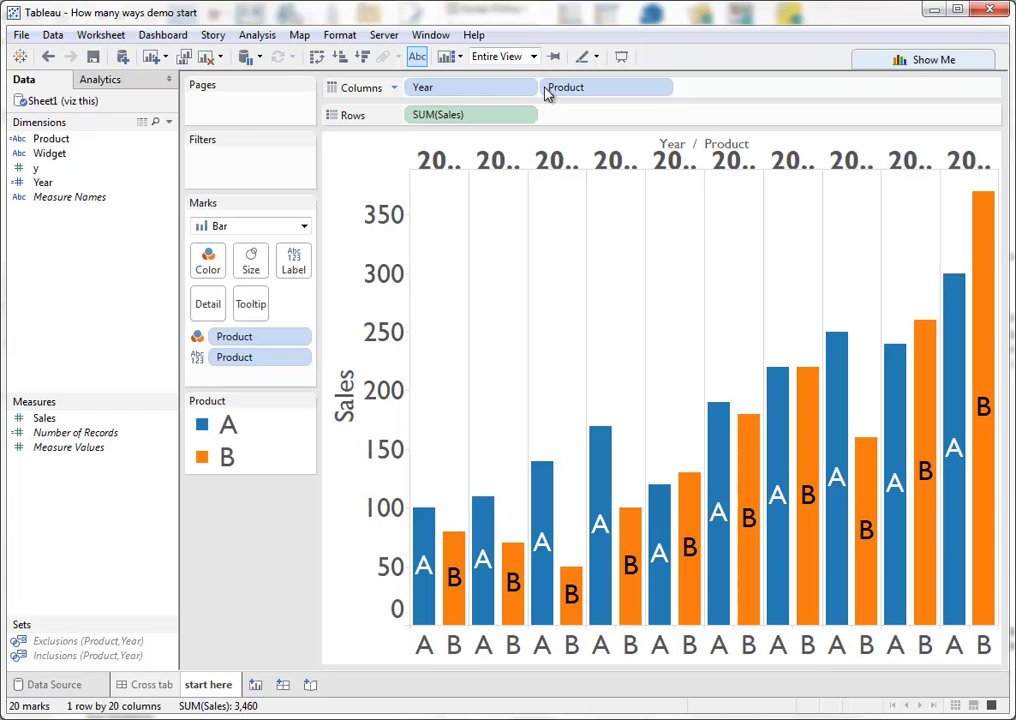
Collapse the Data pane so the Year/Product bar chart widens to show full year headers.
{"action": "left_click", "coordinate": [169, 79]}
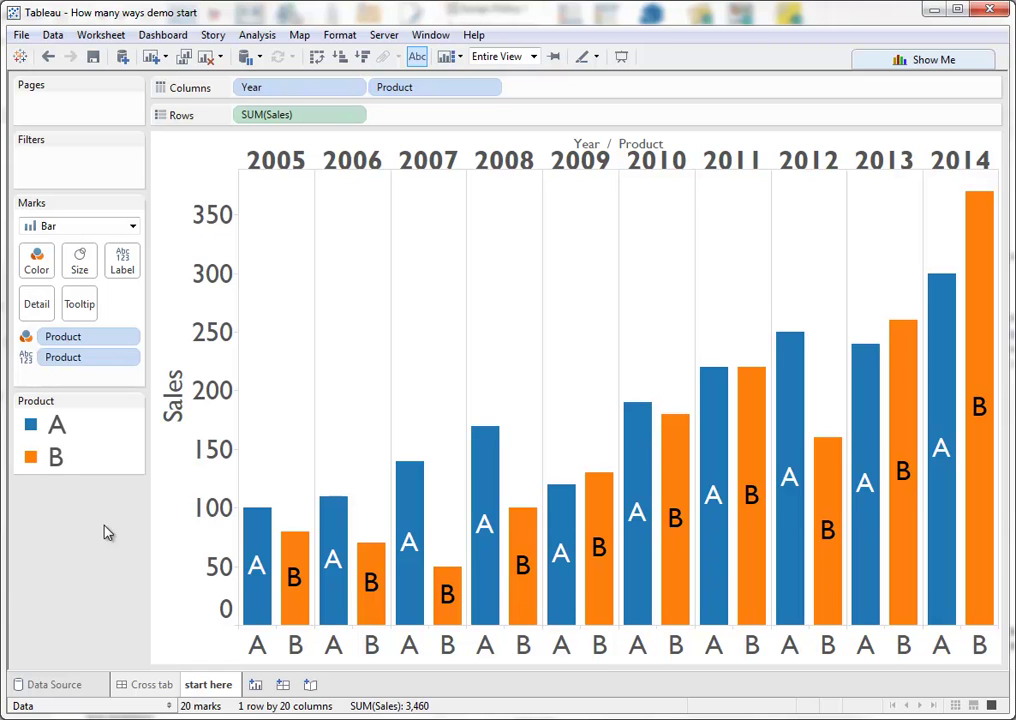
Change the mark type to Line, then select the 2009, 2013 and 2014 headers and deselect.
{"action": "left_click", "coordinate": [133, 227]}
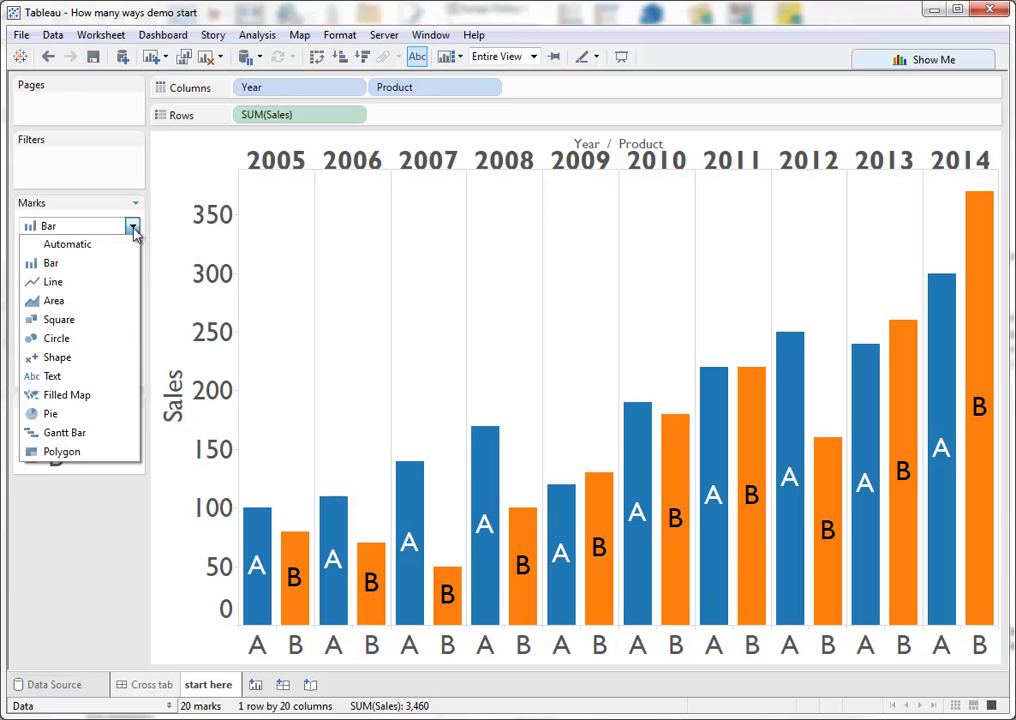
{"action": "left_click", "coordinate": [102, 287]}
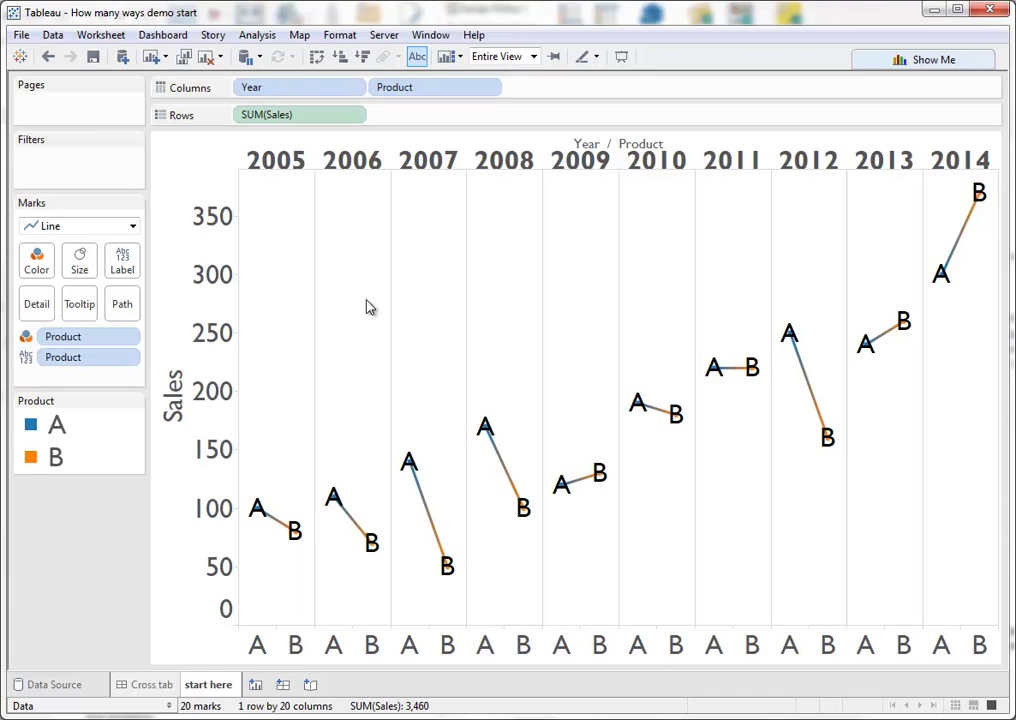
{"action": "left_click", "coordinate": [585, 161]}
{"action": "left_click", "coordinate": [883, 161], "text": "ctrl"}
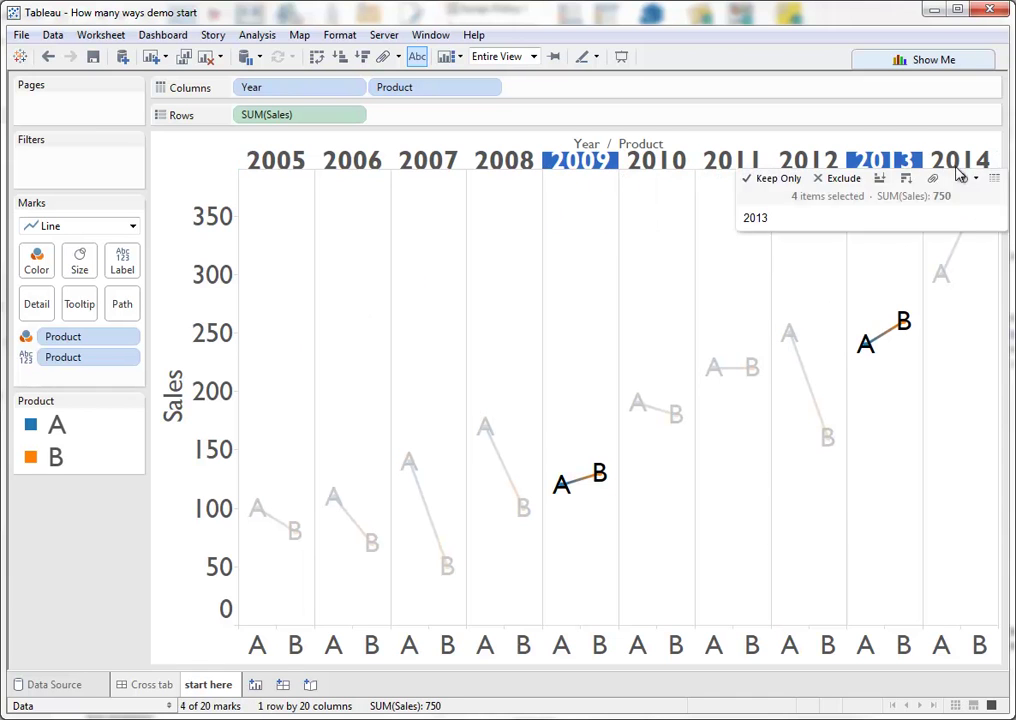
{"action": "left_click", "coordinate": [960, 161], "text": "ctrl"}
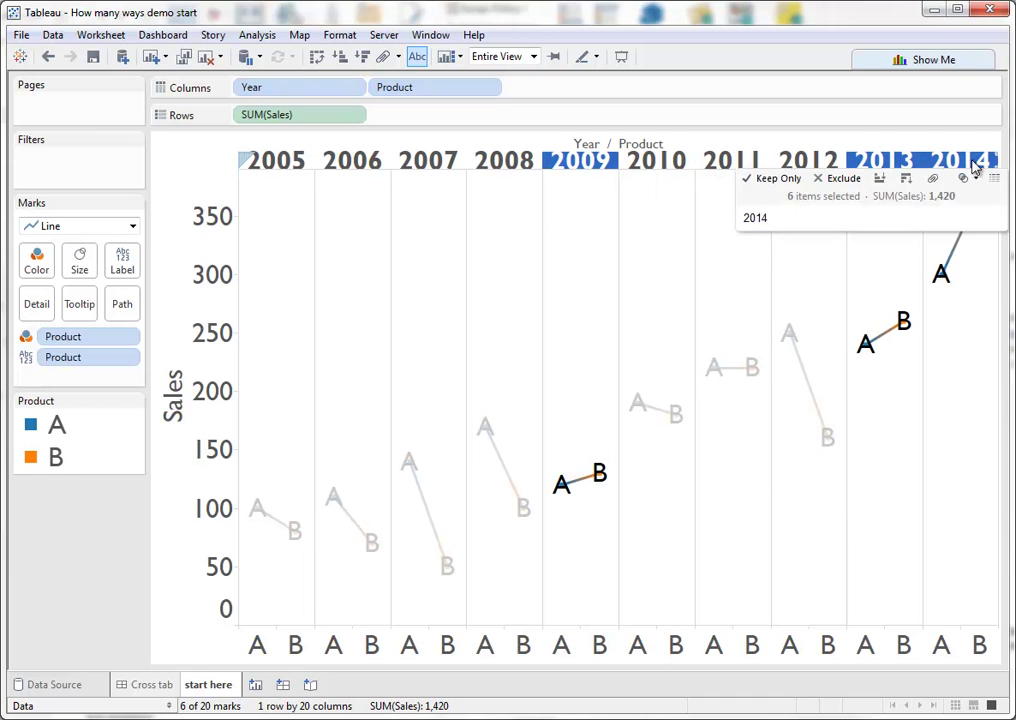
{"action": "left_click", "coordinate": [956, 505]}
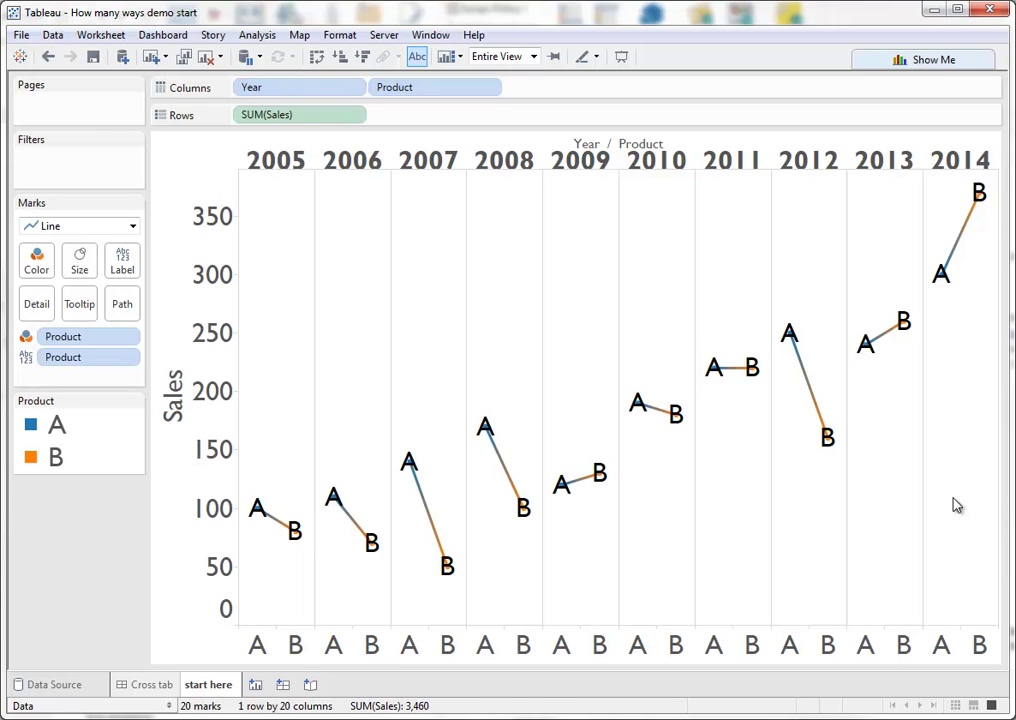
Convert the chart to a Show Me text table and widen the year columns and header row.
{"action": "left_click", "coordinate": [885, 59]}
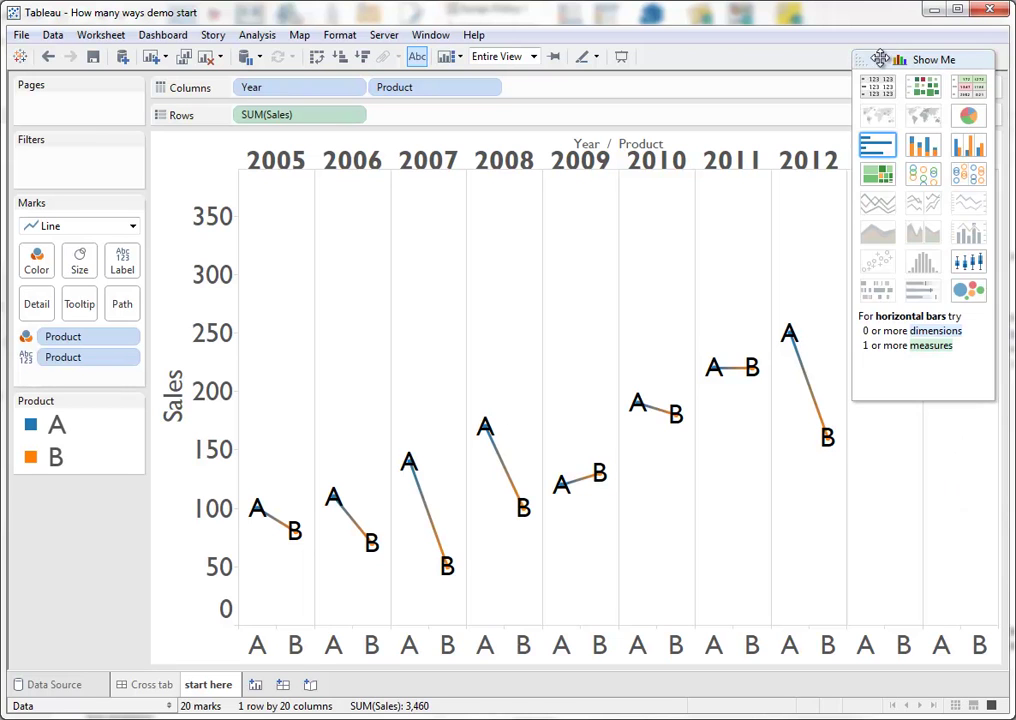
{"action": "left_click", "coordinate": [880, 87]}
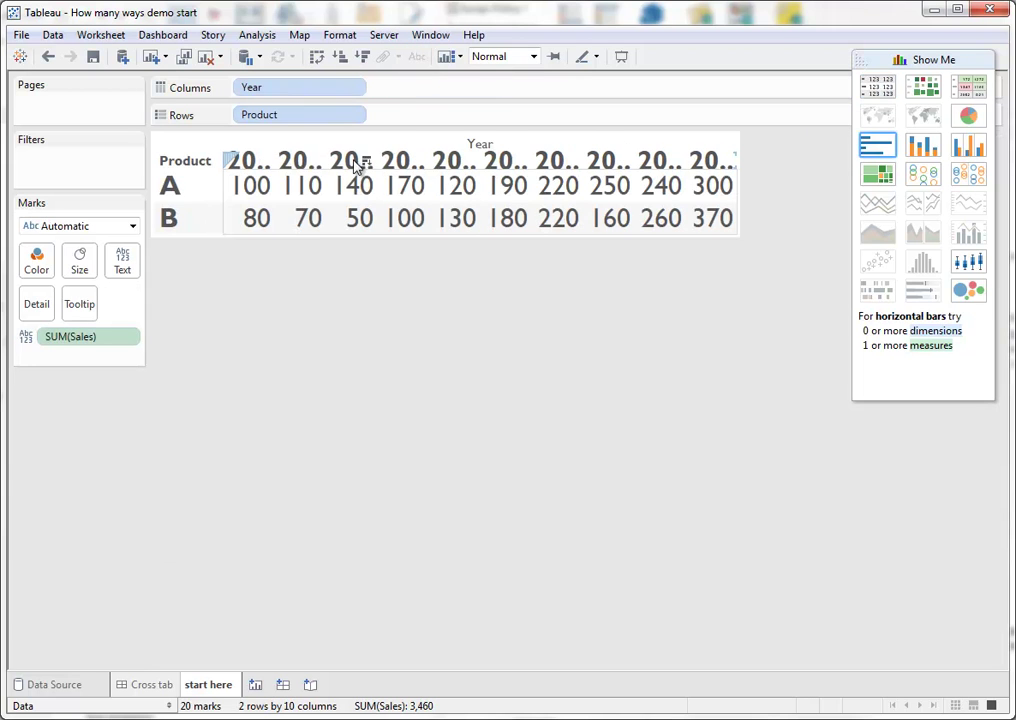
{"action": "left_click_drag", "start_coordinate": [269, 162], "coordinate": [283, 162]}
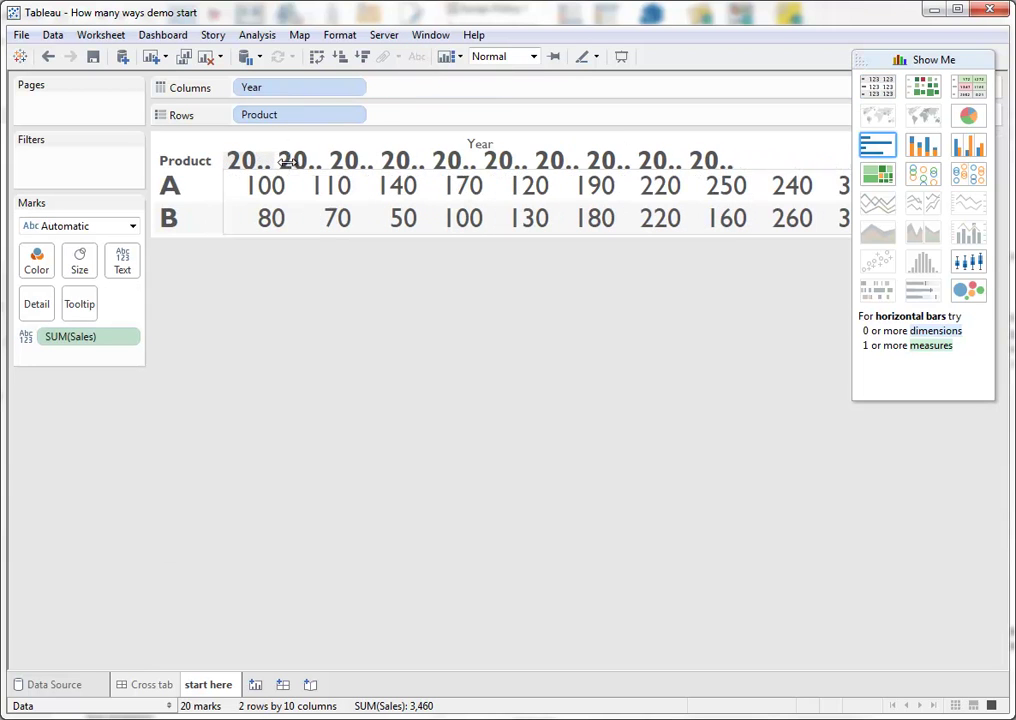
{"action": "left_click", "coordinate": [855, 62]}
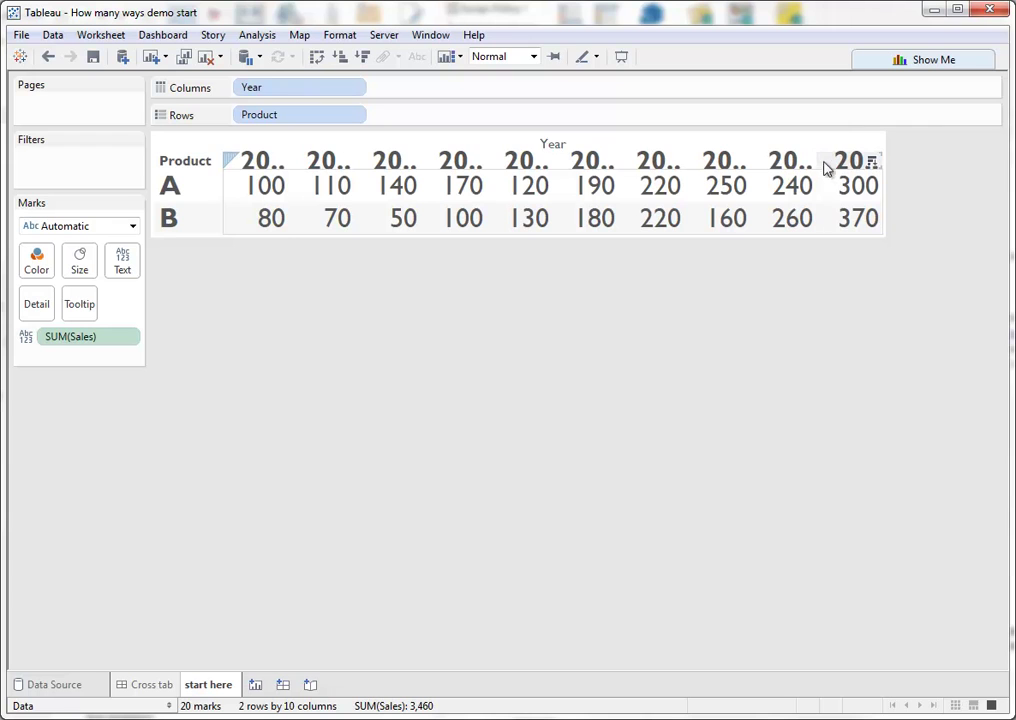
{"action": "left_click_drag", "start_coordinate": [817, 162], "coordinate": [830, 161]}
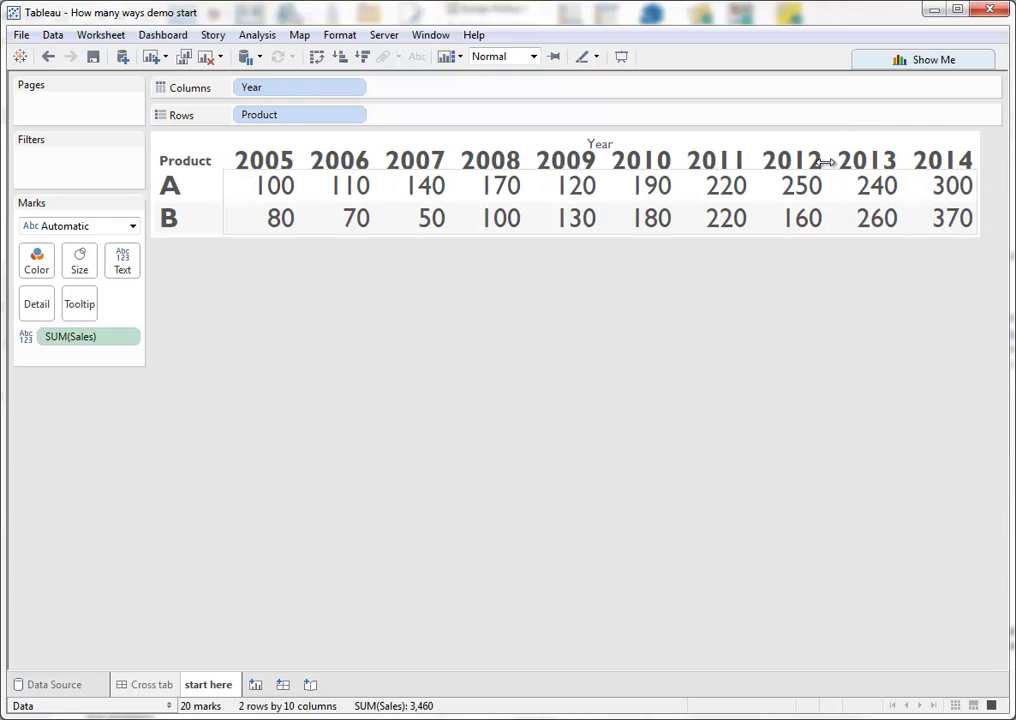
{"action": "left_click_drag", "start_coordinate": [720, 170], "coordinate": [728, 186]}
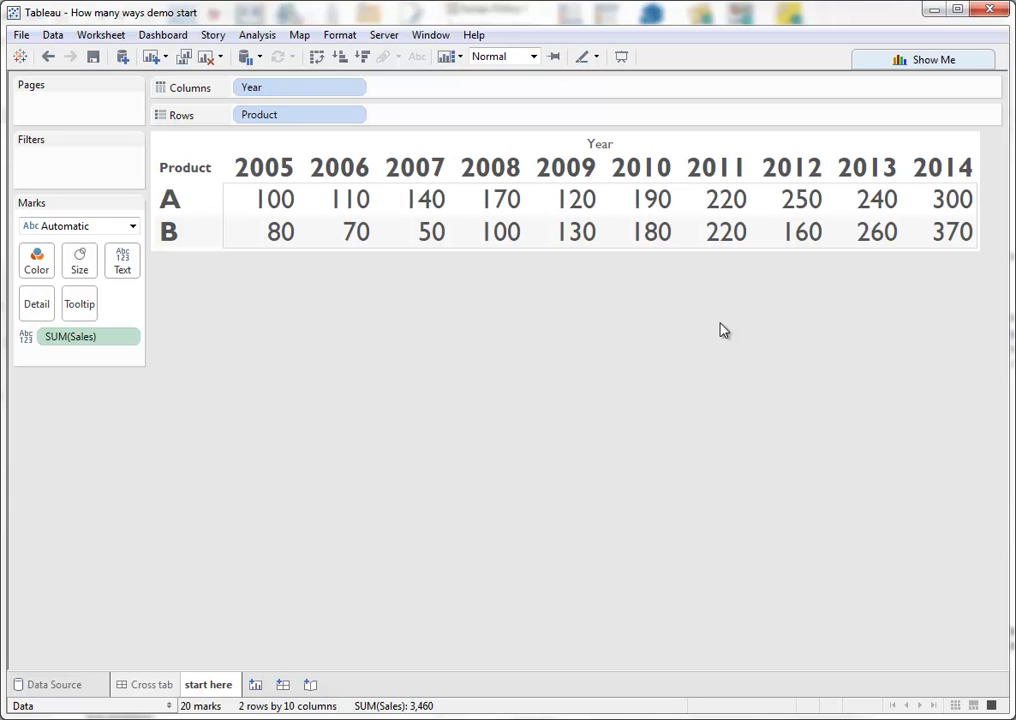
Keep only the 2014 column, leaving sales of 300 for A and 370 for B.
{"action": "left_click", "coordinate": [953, 169]}
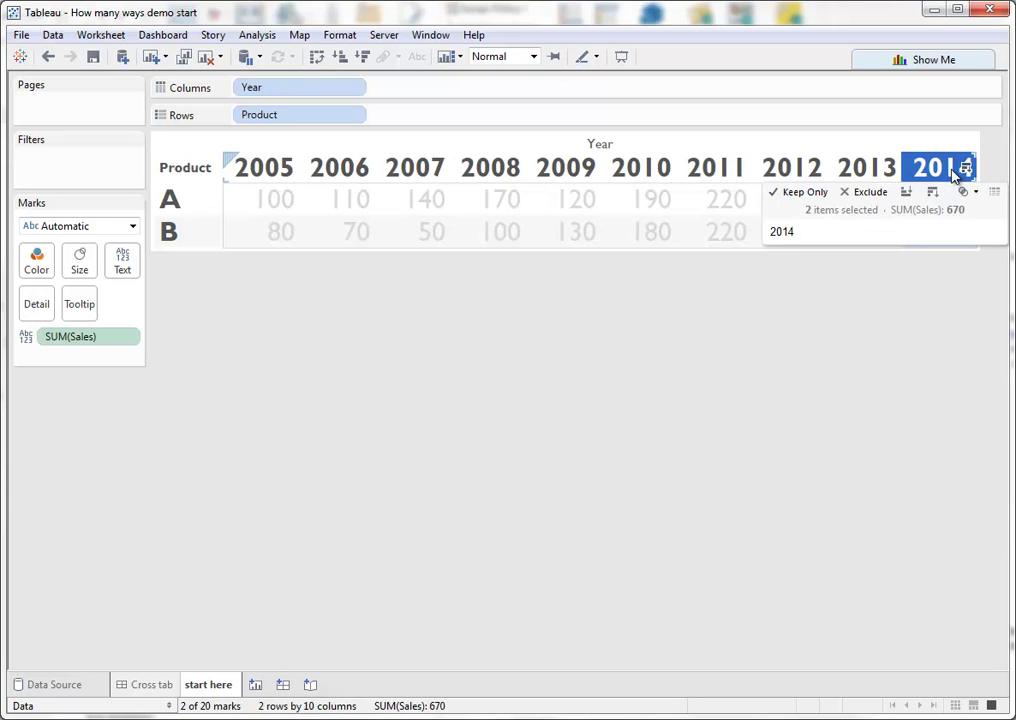
{"action": "left_click", "coordinate": [812, 194]}
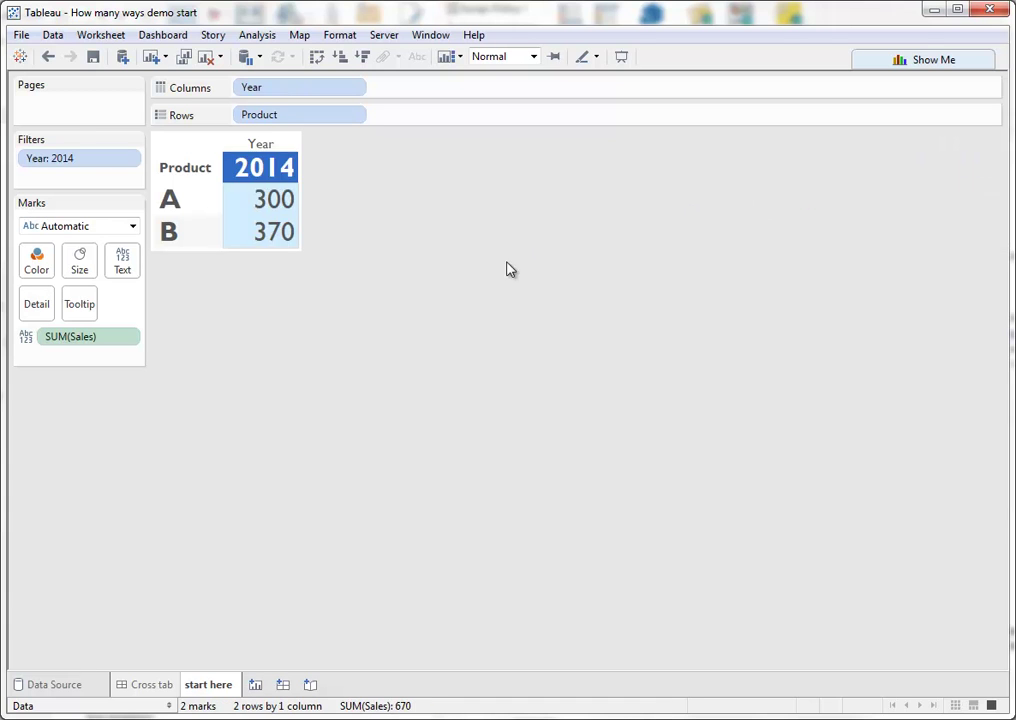
{"action": "left_click", "coordinate": [453, 302]}
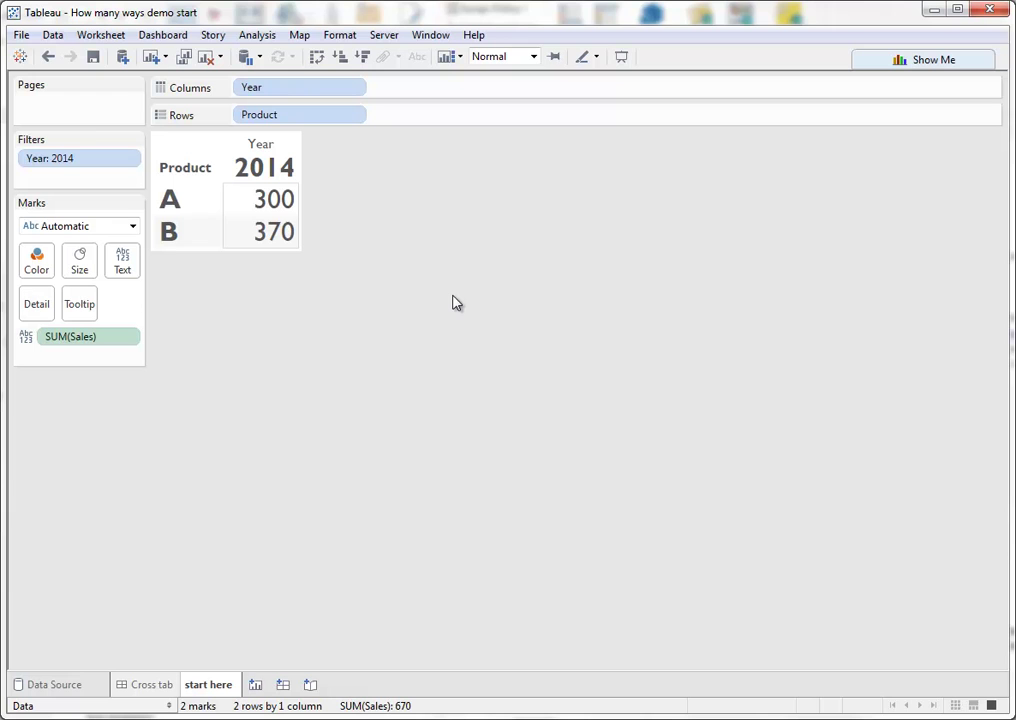
Undo all twenty changes, from the 2014-only filter back to the lone 3,460 total.
{"action": "left_click", "coordinate": [50, 59]}
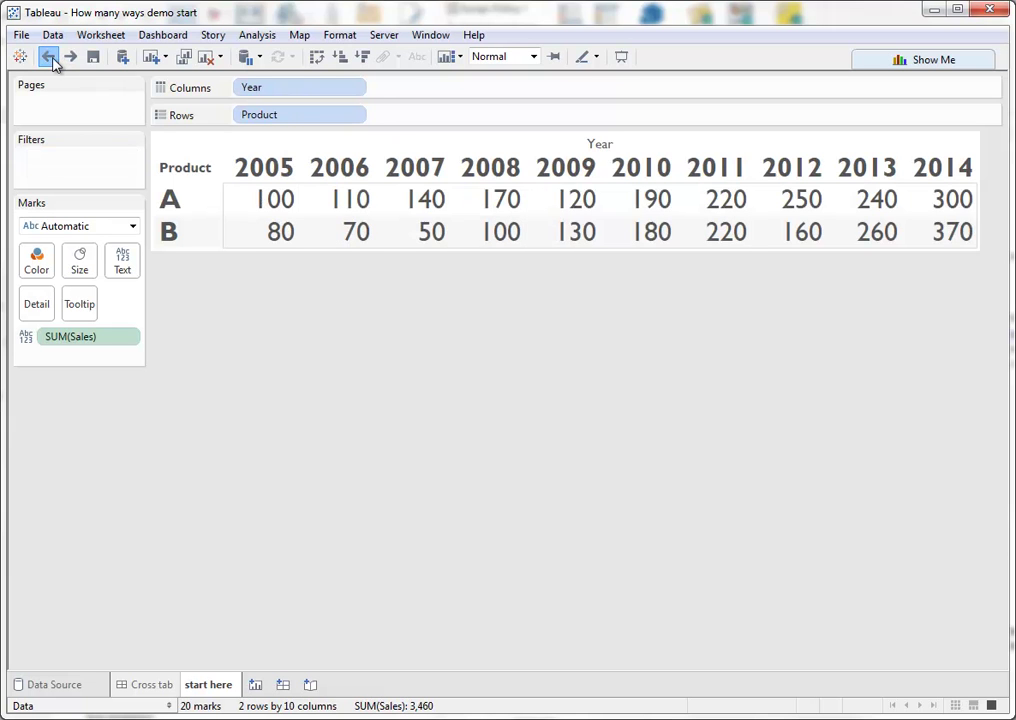
{"action": "left_click", "coordinate": [50, 59]}
{"action": "left_click", "coordinate": [50, 59]}
{"action": "left_click", "coordinate": [50, 59]}
{"action": "left_click", "coordinate": [50, 59]}
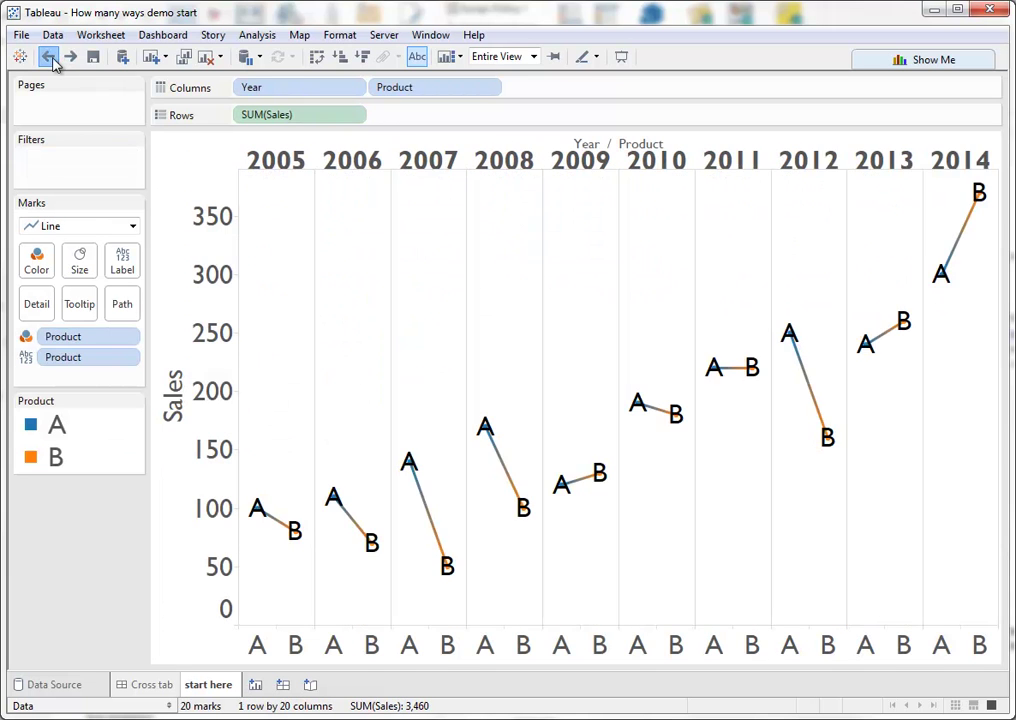
{"action": "left_click", "coordinate": [50, 59]}
{"action": "left_click", "coordinate": [50, 59]}
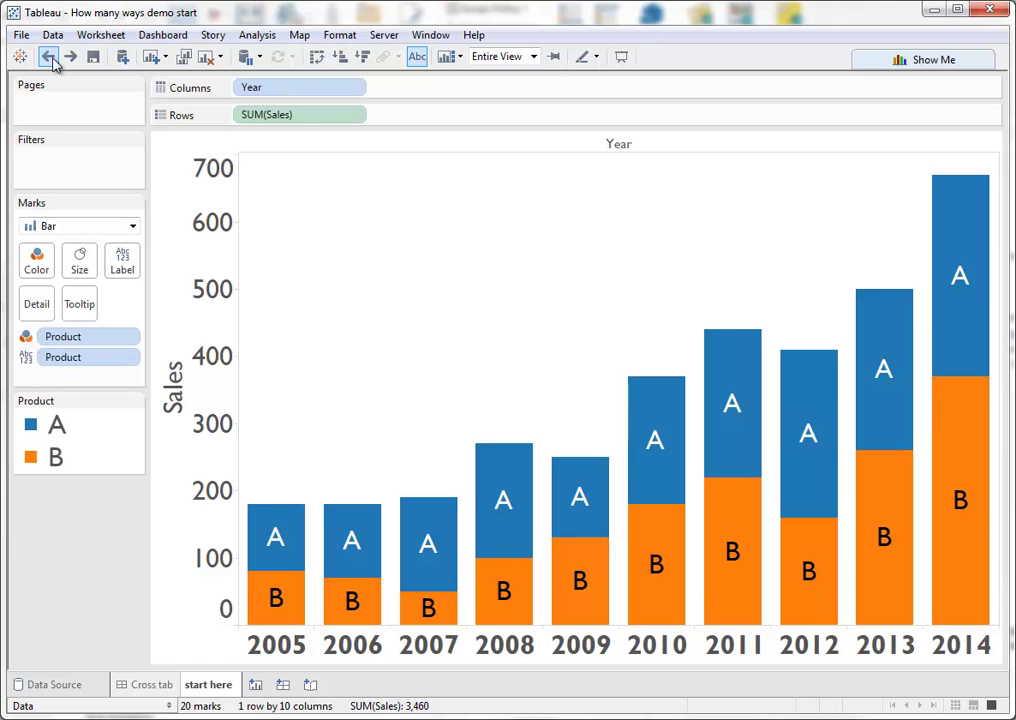
{"action": "left_click", "coordinate": [49, 58]}
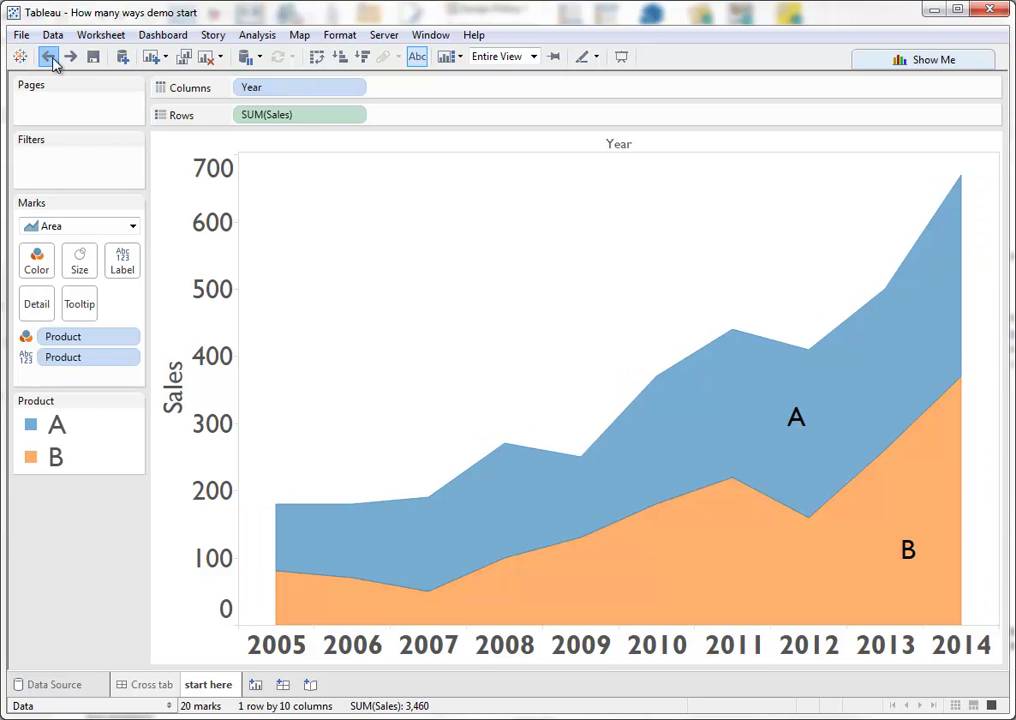
{"action": "left_click", "coordinate": [50, 59]}
{"action": "left_click", "coordinate": [50, 59]}
{"action": "left_click", "coordinate": [50, 59]}
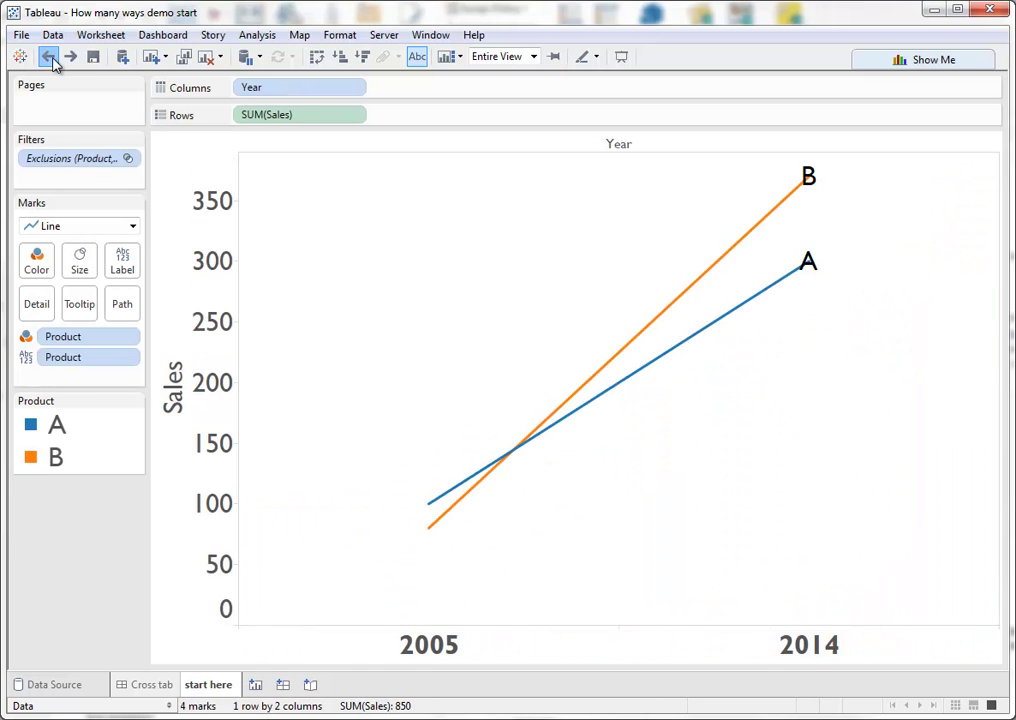
{"action": "left_click", "coordinate": [50, 59]}
{"action": "left_click", "coordinate": [50, 59]}
{"action": "left_click", "coordinate": [50, 59]}
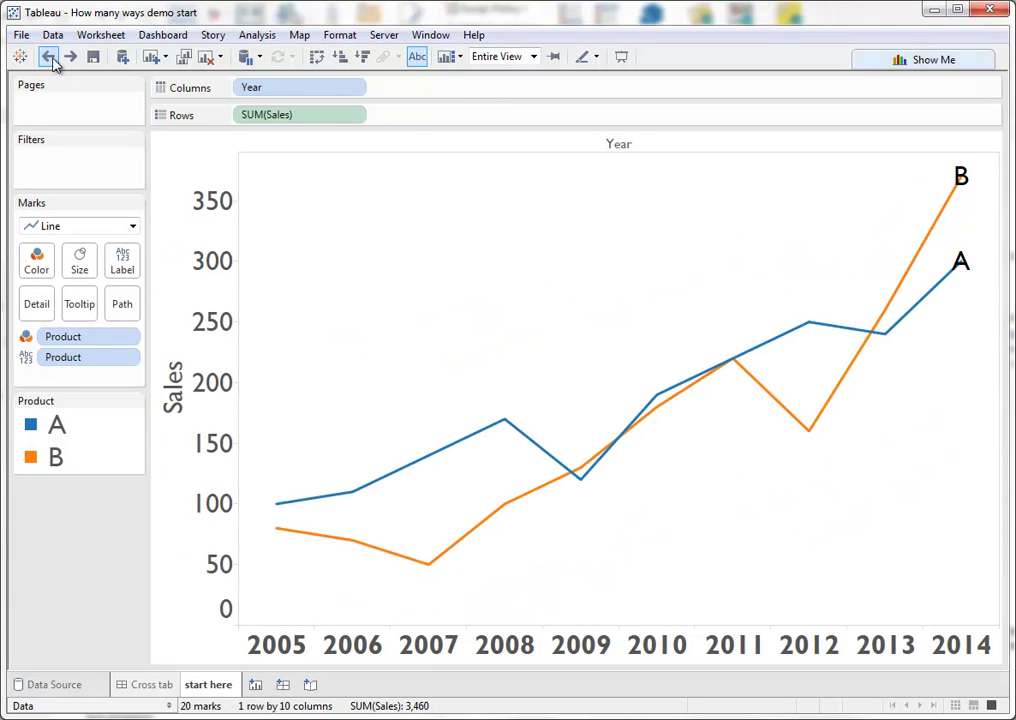
{"action": "left_click", "coordinate": [50, 59]}
{"action": "left_click", "coordinate": [50, 59]}
{"action": "left_click", "coordinate": [50, 59]}
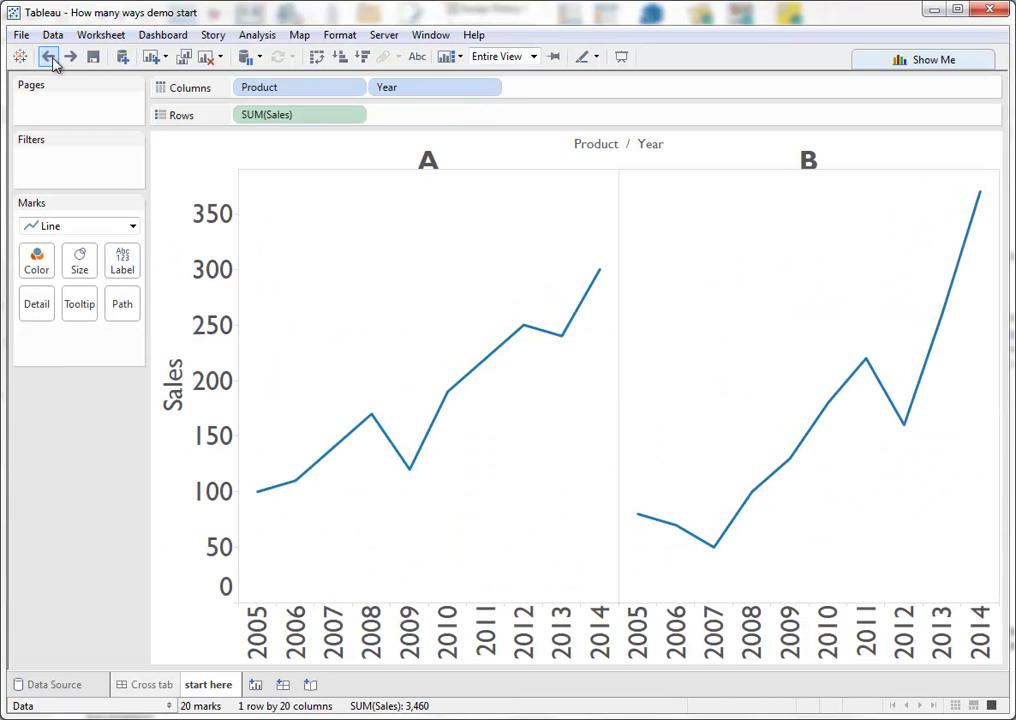
{"action": "left_click", "coordinate": [50, 59]}
{"action": "left_click", "coordinate": [50, 59]}
{"action": "left_click", "coordinate": [50, 59]}
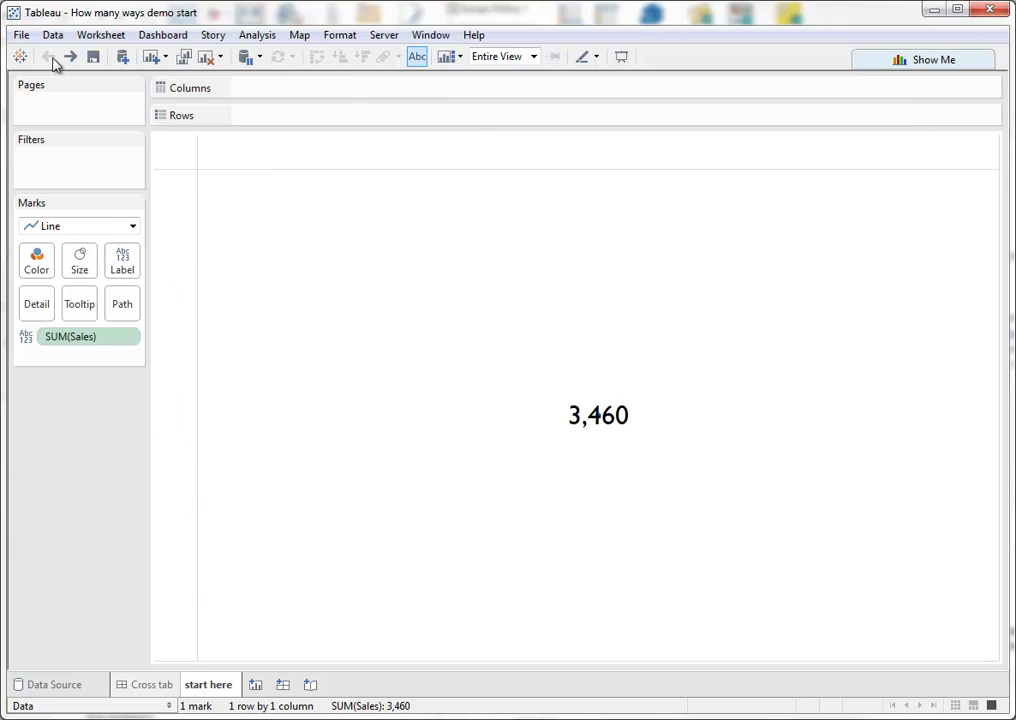
Switch to the Cross tab sheet showing yearly A and B sales with totals 1,840 and 1,620.
{"action": "left_click", "coordinate": [175, 686]}
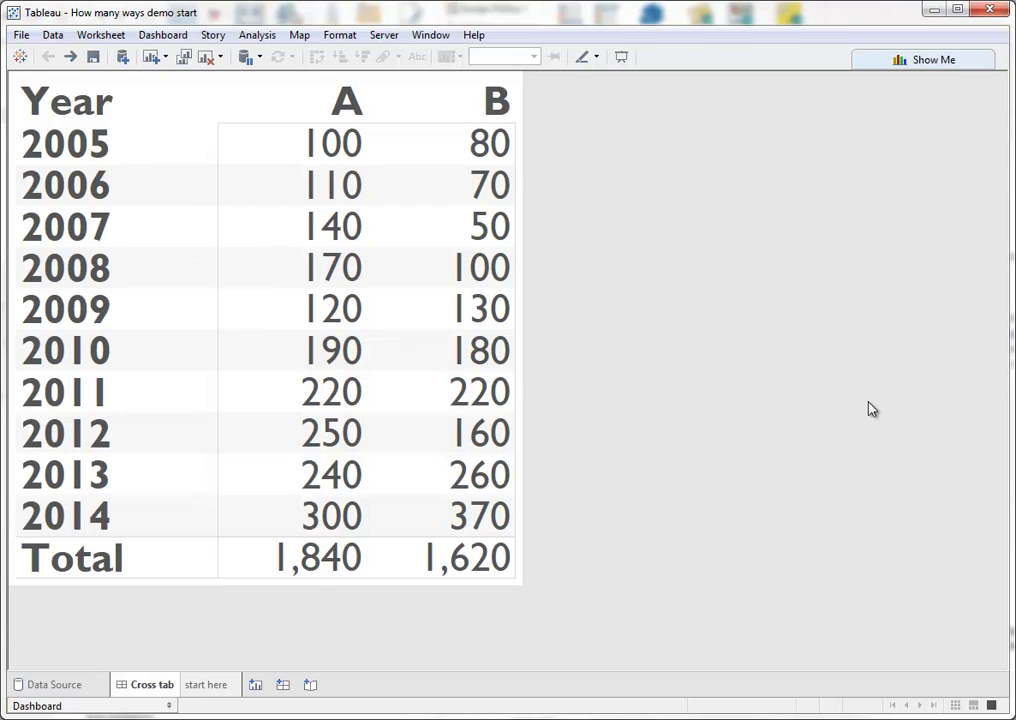